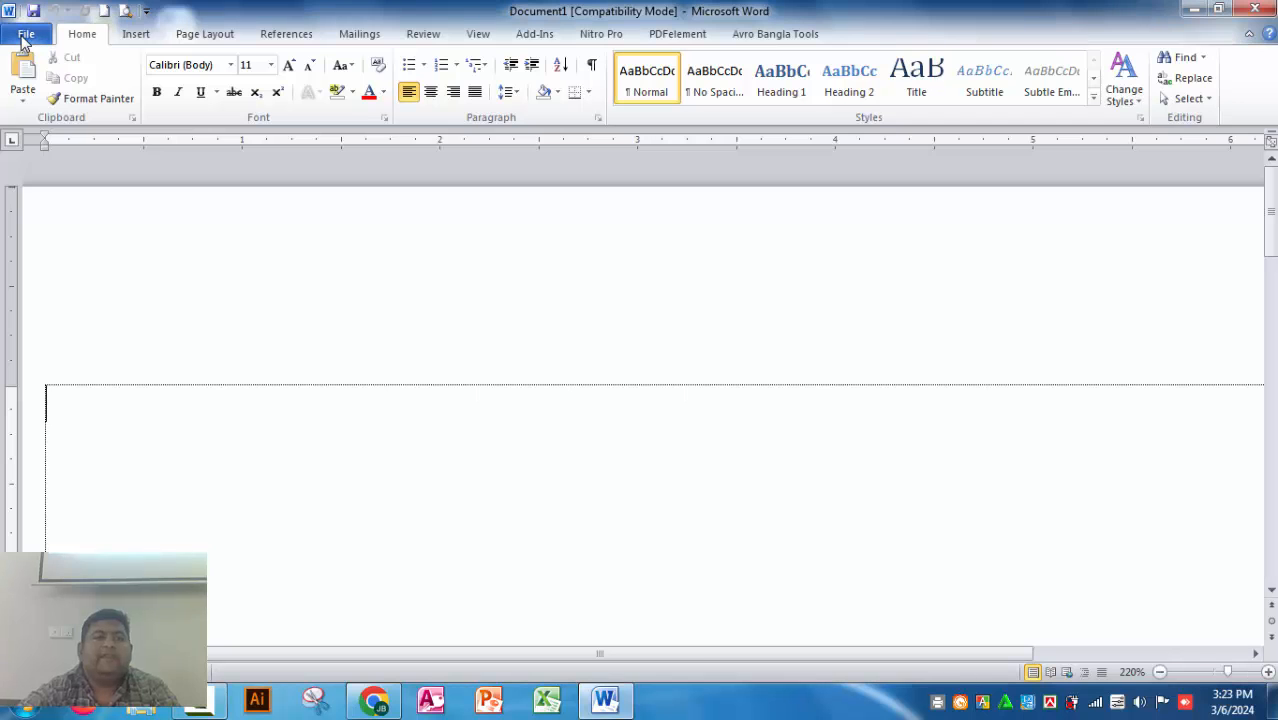
# Step: Open demo 1.docx from the recent documents
pyautogui.click(25, 35)
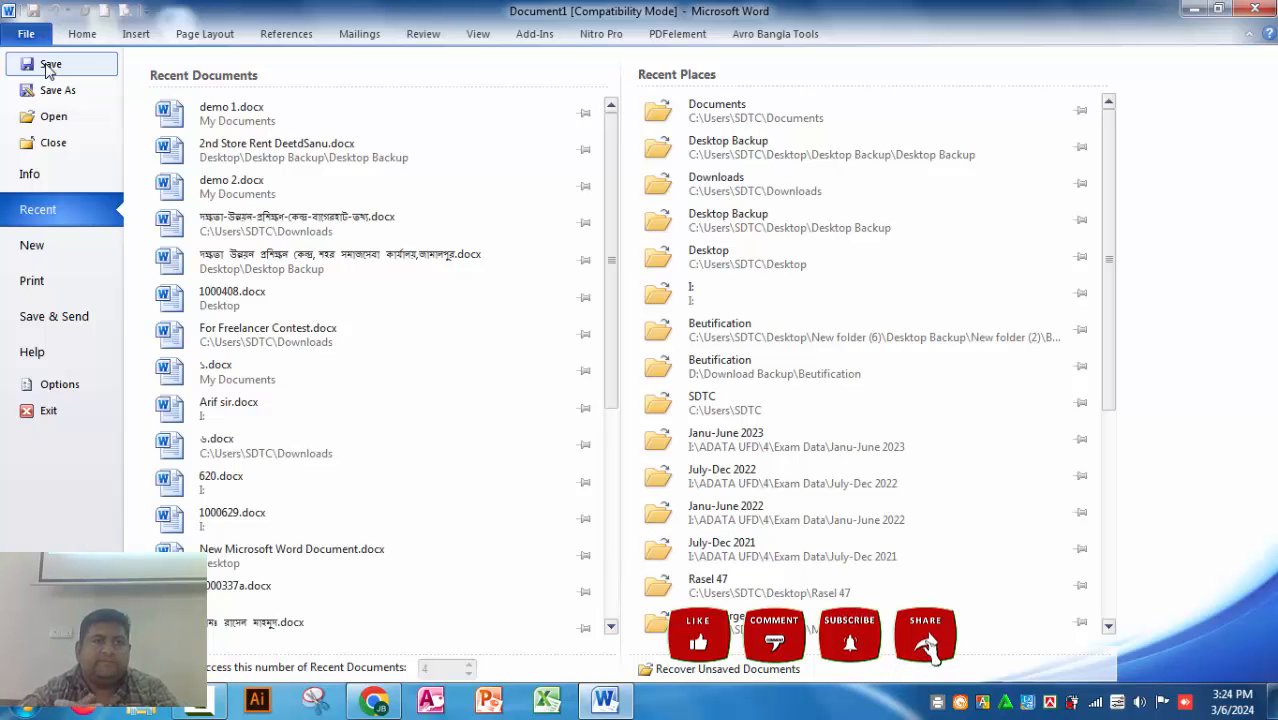
pyautogui.click(254, 127)
pyautogui.scroll(-2, 283, 267)
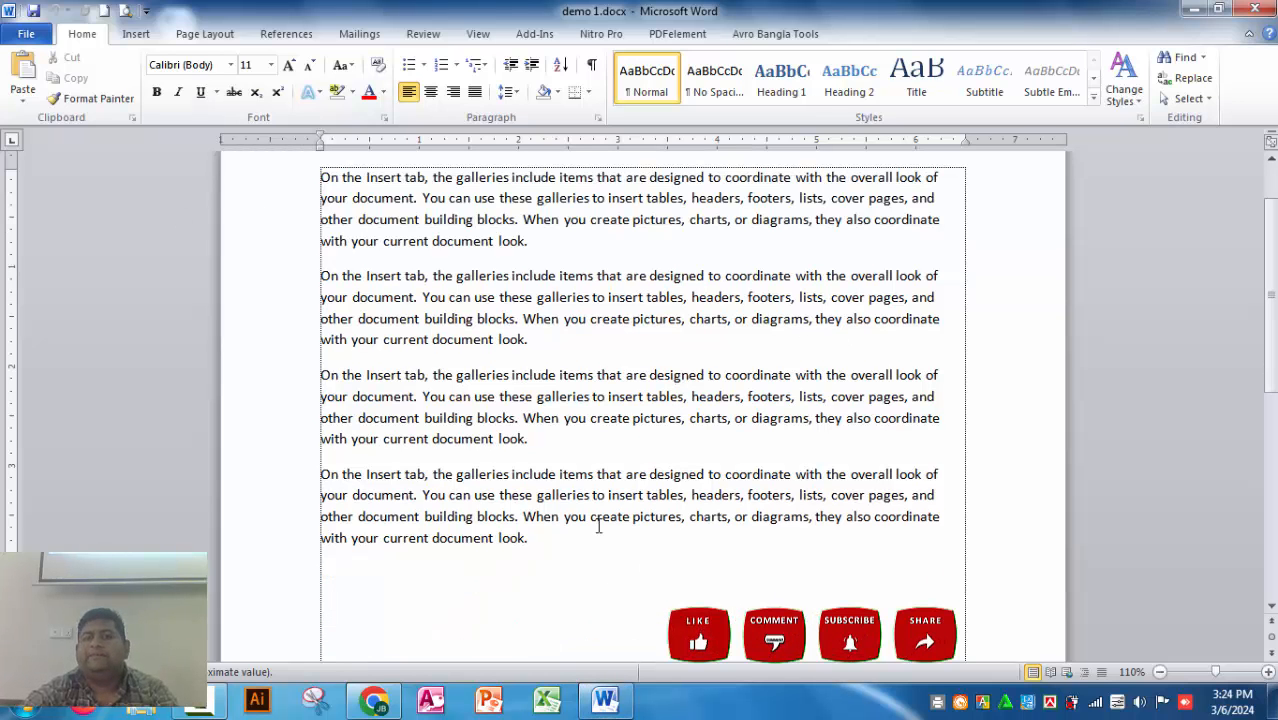
# Step: Copy the last paragraph of the document and paste it on a new line below the existing text
pyautogui.moveTo(341, 475); pyautogui.dragTo(610, 543)
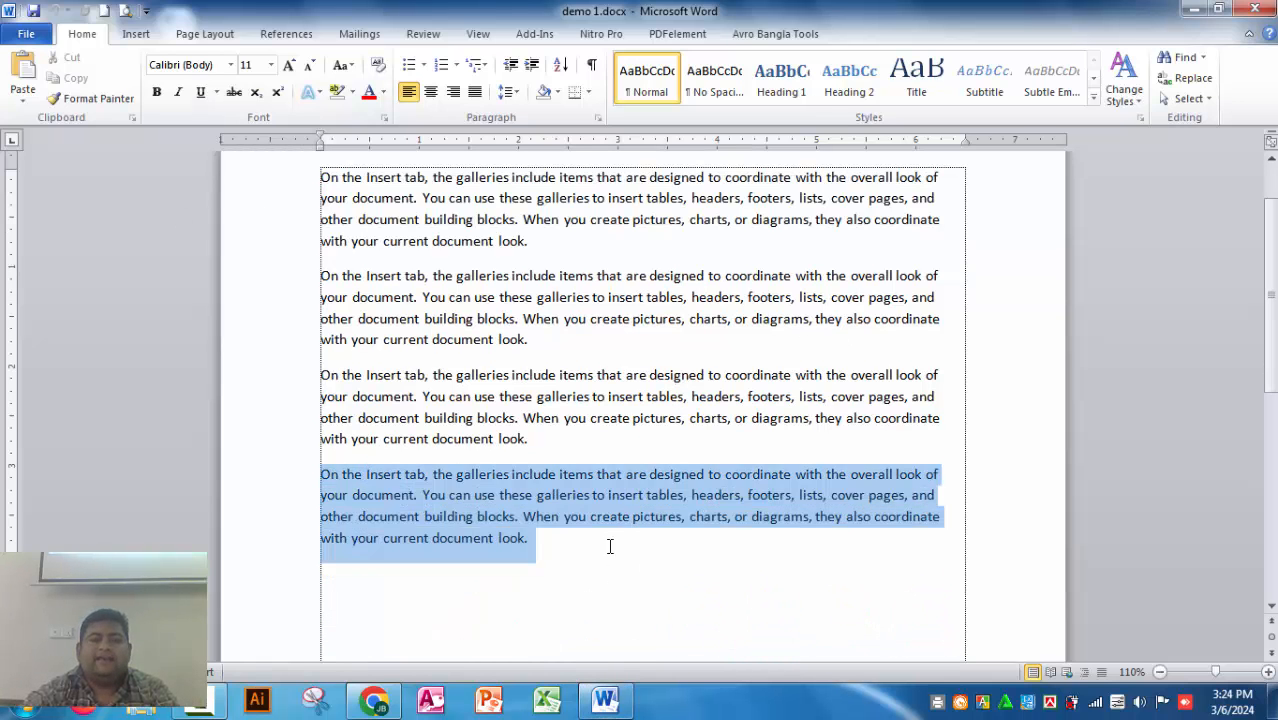
pyautogui.click(79, 85)
pyautogui.click(565, 552)
pyautogui.press('Return')
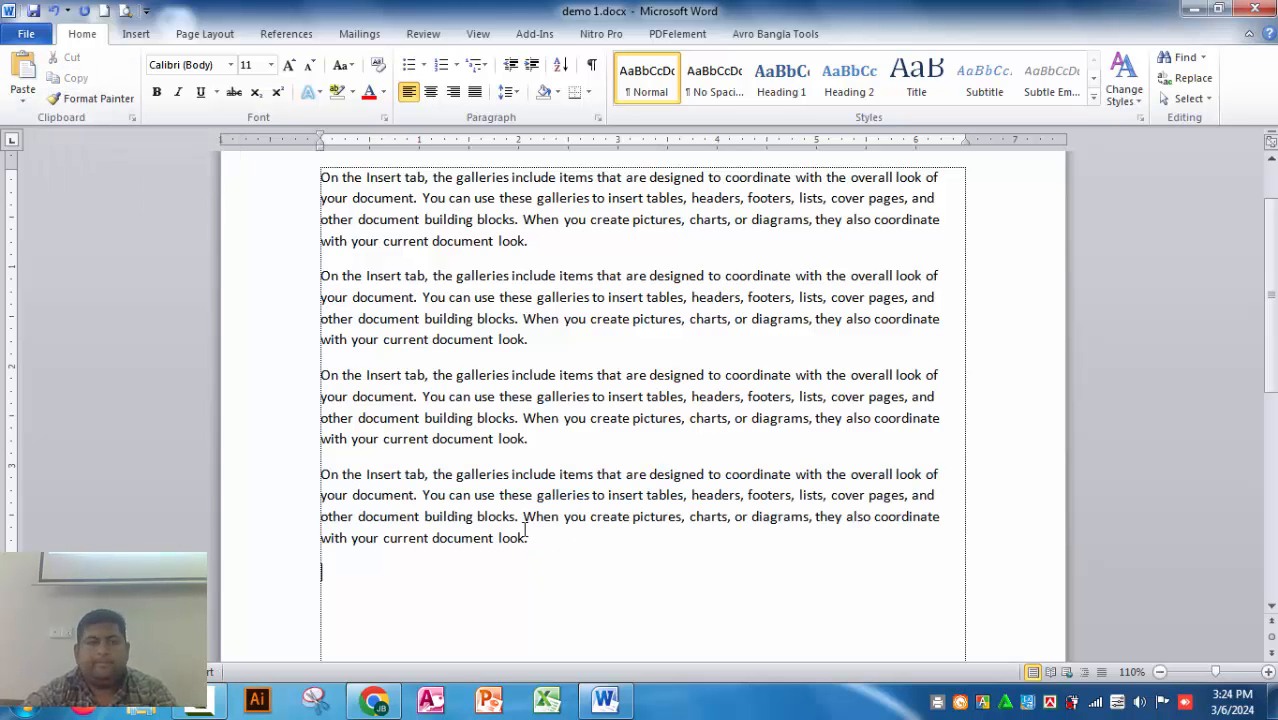
pyautogui.click(22, 66)
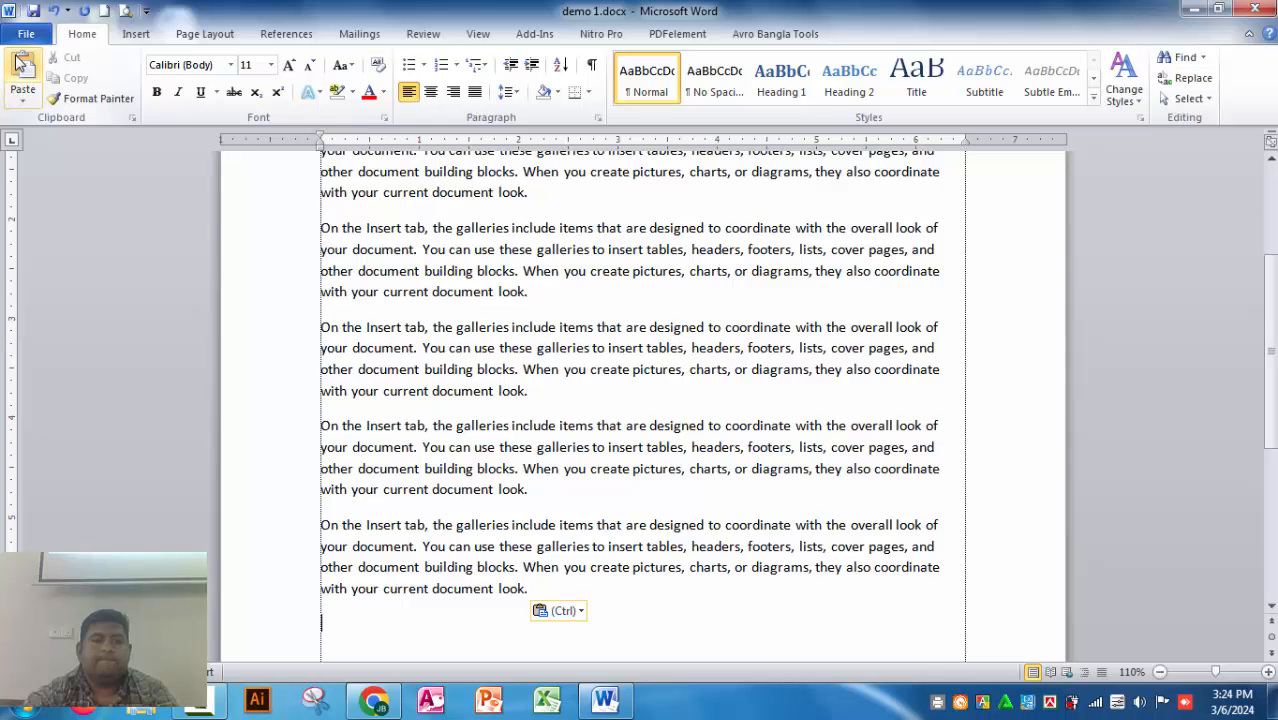
# Step: Paste more copies of the paragraph until the first page is full, and remove the empty line after the last one
pyautogui.keyDown('ctrl'); pyautogui.scroll(-5, 753, 586); pyautogui.keyUp('ctrl')
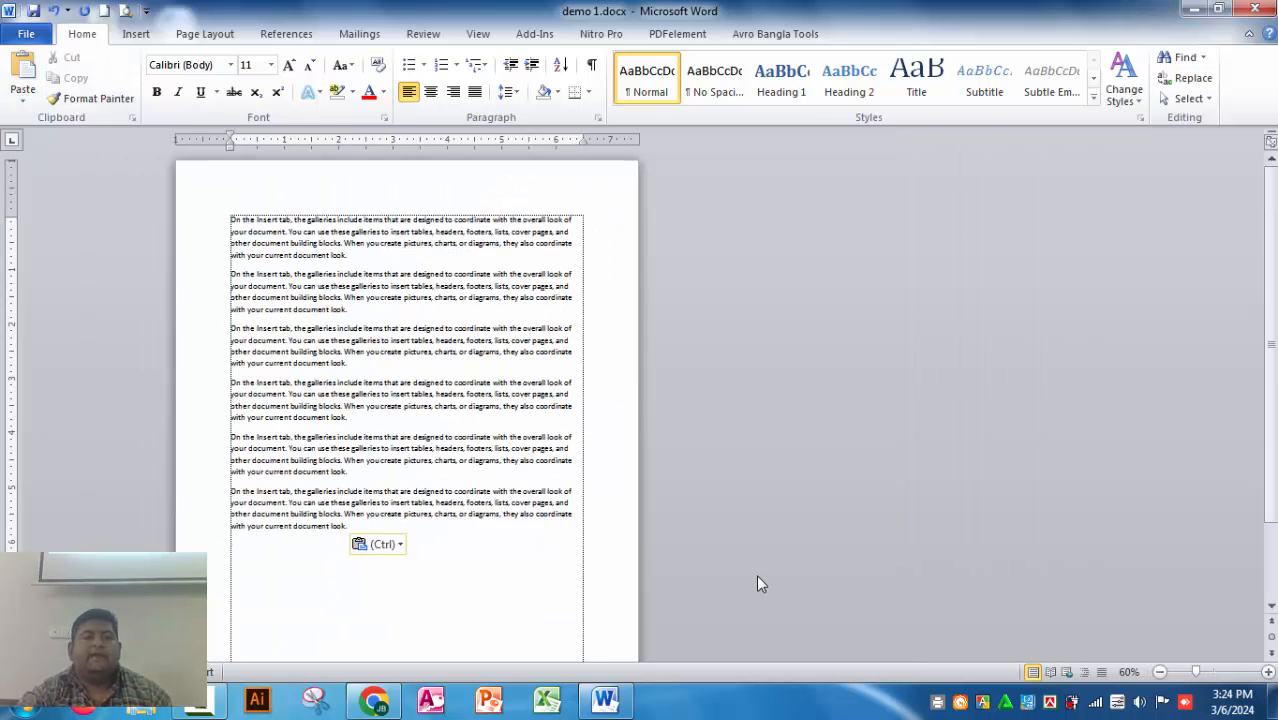
pyautogui.hotkey('ctrl', 'v')
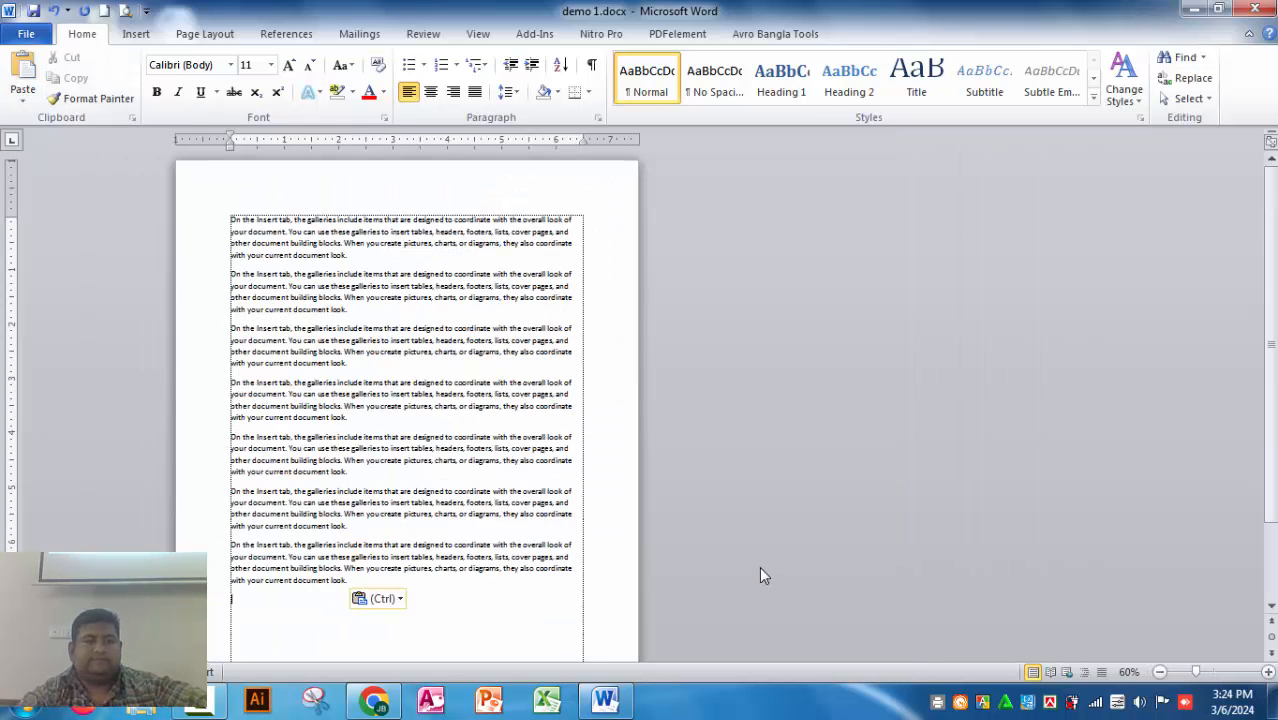
pyautogui.hotkey('ctrl', 'v')
pyautogui.scroll(-3, 467, 340)
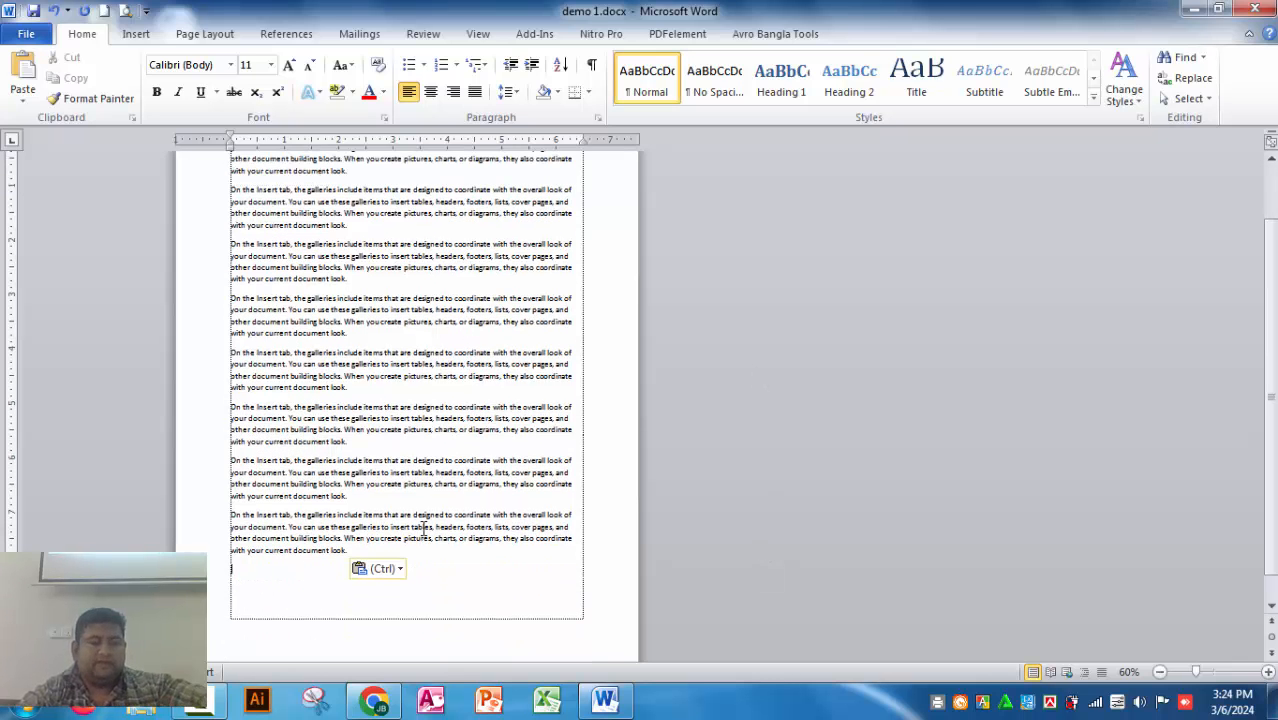
pyautogui.hotkey('ctrl', 'v')
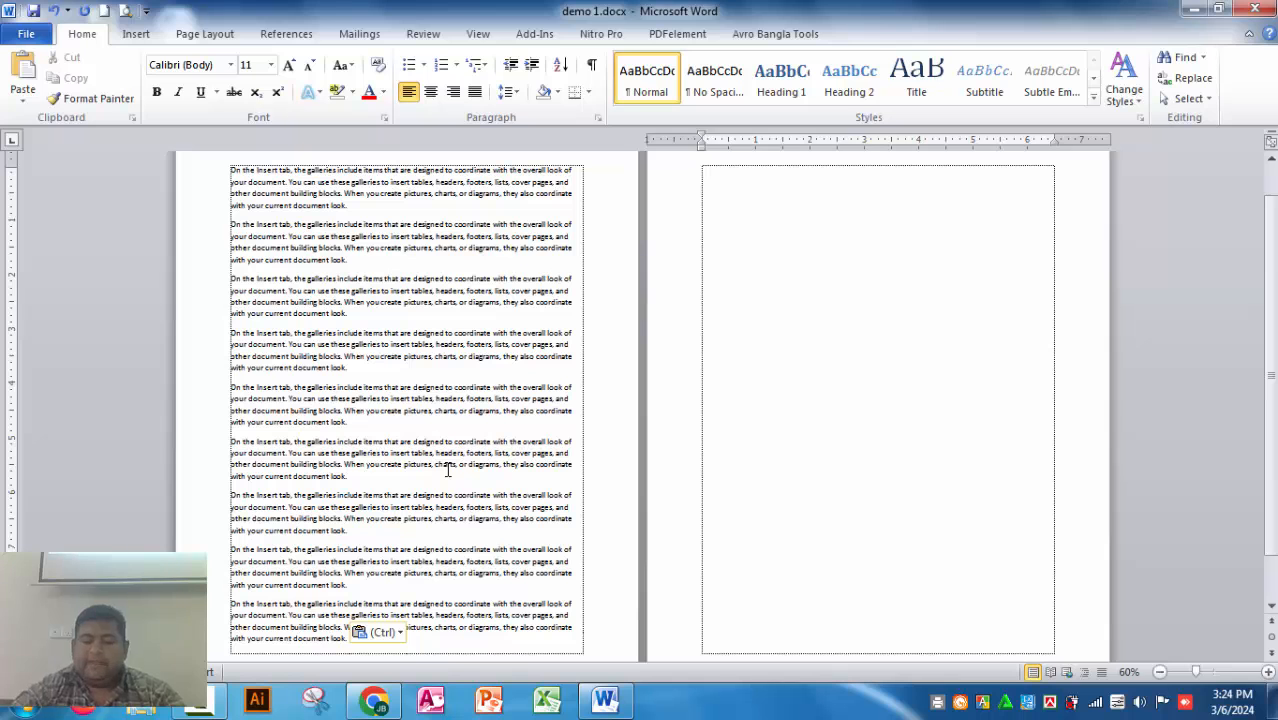
pyautogui.press('BackSpace')
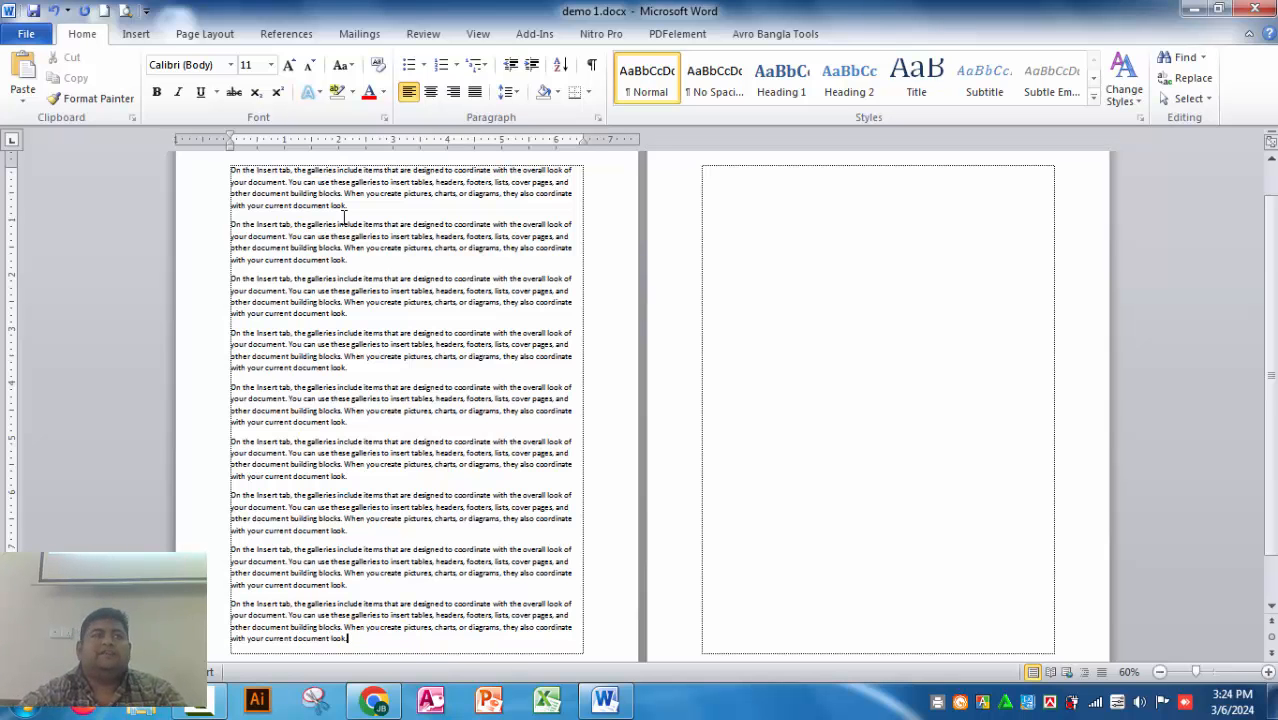
# Step: Save the one-page-long text in demo 1.docx and close the document
pyautogui.click(38, 40)
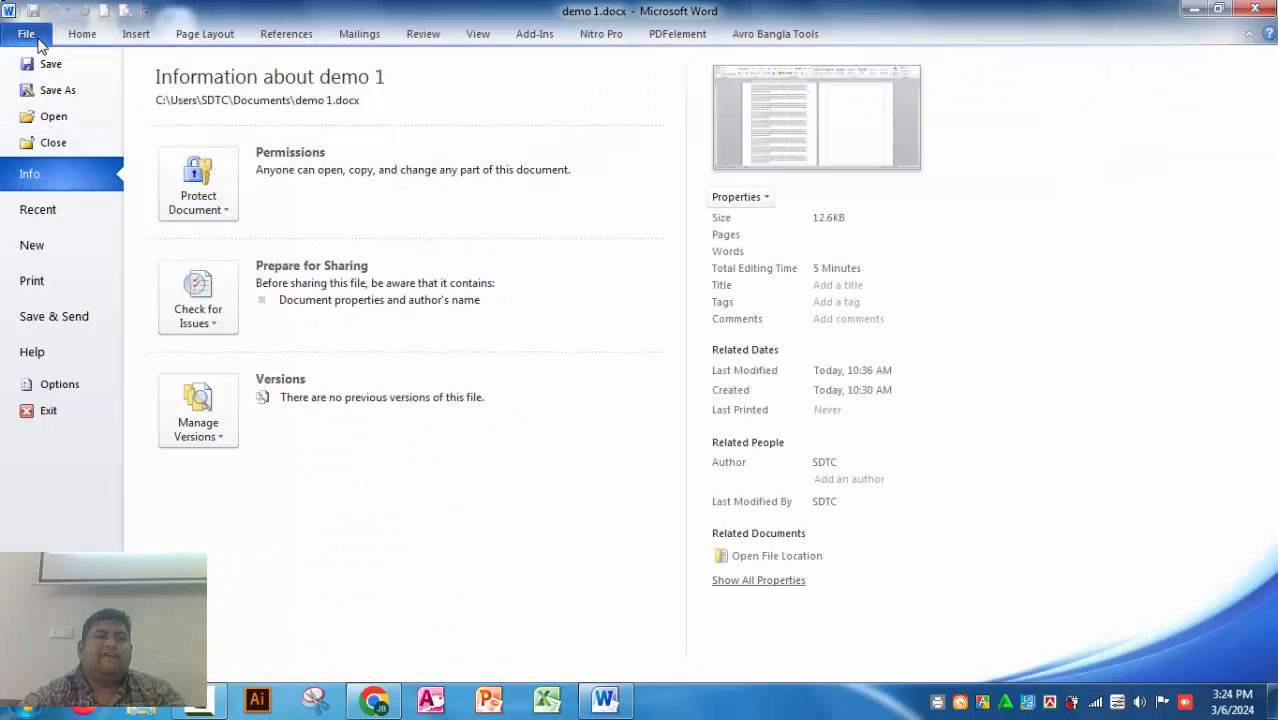
pyautogui.click(47, 66)
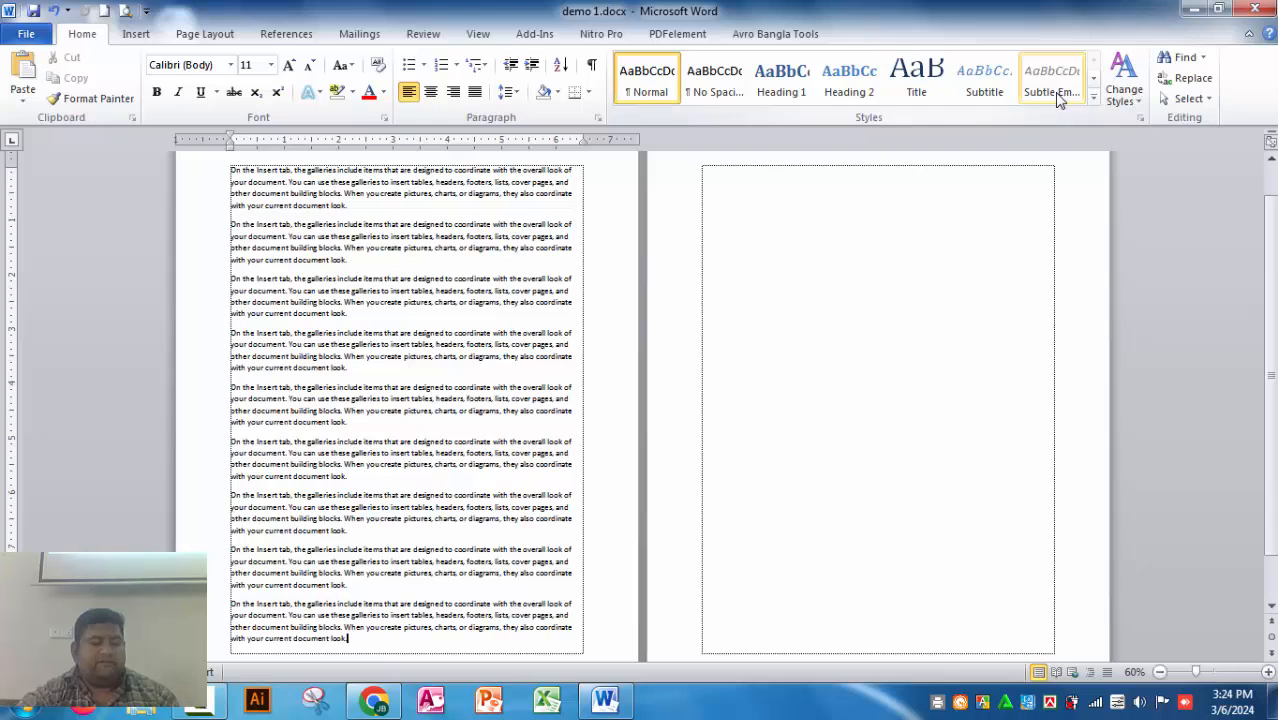
pyautogui.hotkey('ctrl', 'w')
# Step: Reopen demo 1.docx from the recent documents
pyautogui.click(40, 36)
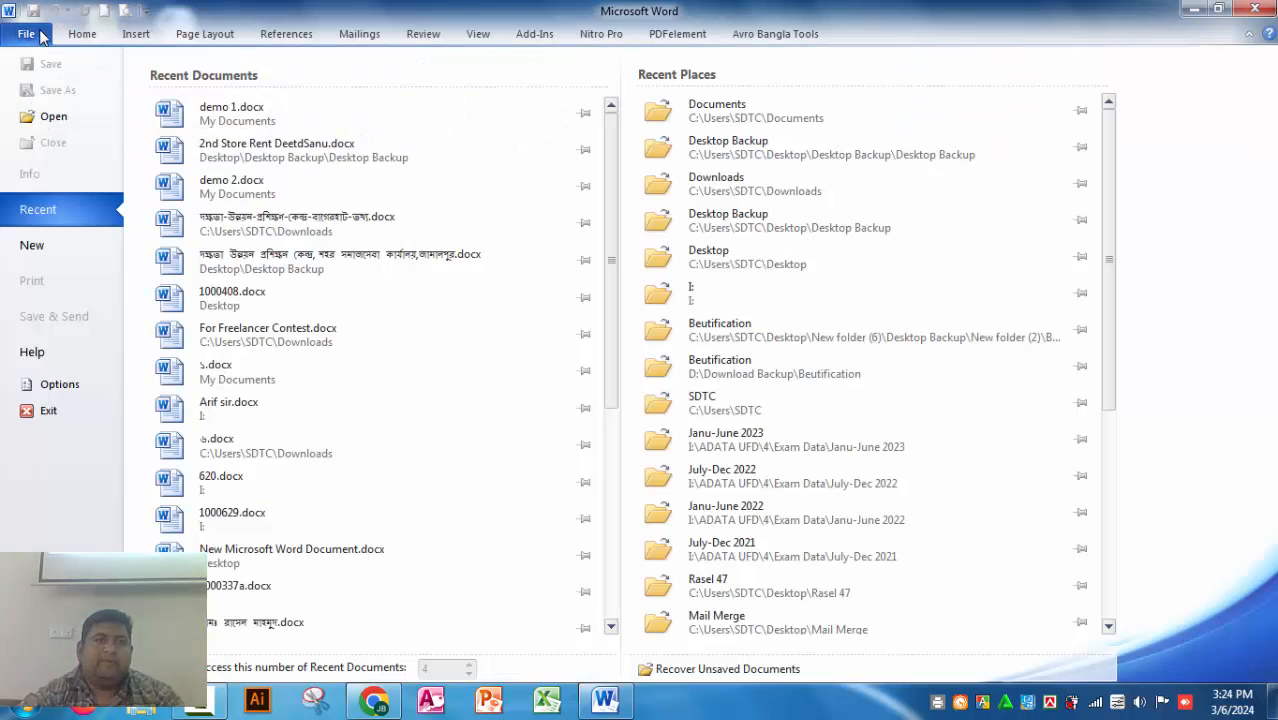
pyautogui.click(224, 125)
pyautogui.scroll(-1, 568, 502)
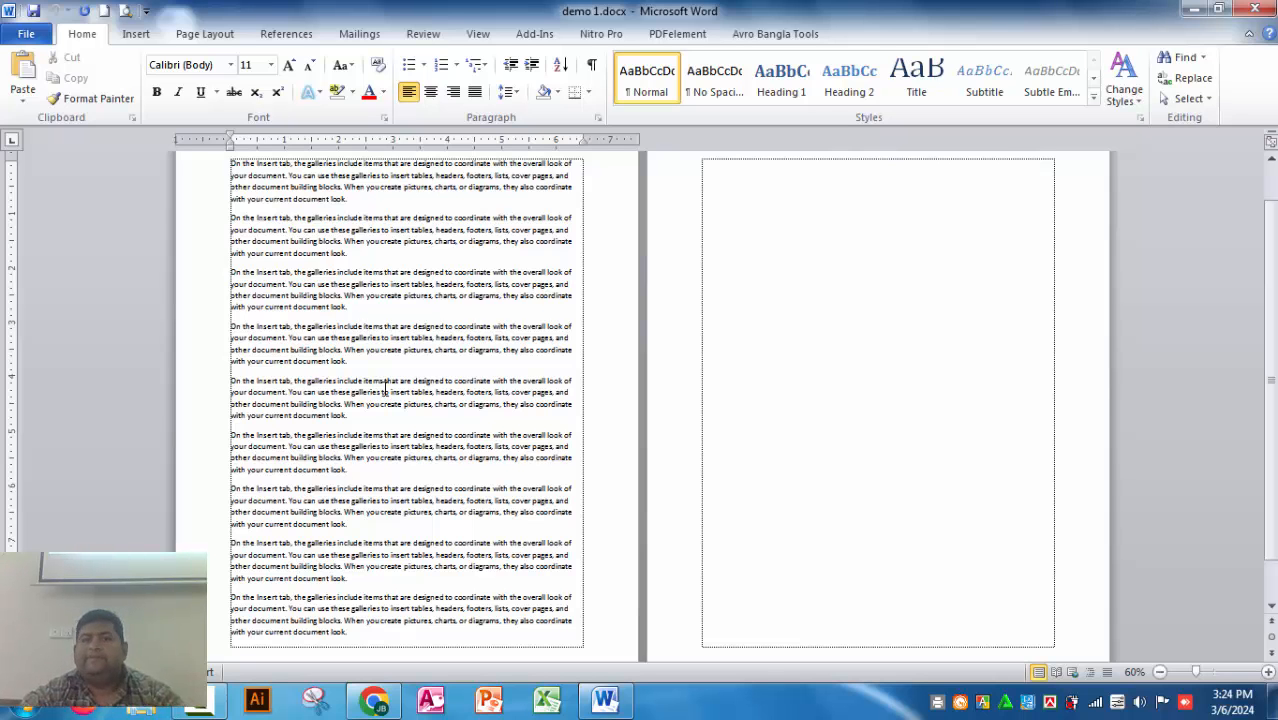
# Step: Paste the copied paragraph repeatedly onto the second page to make seven paragraphs there
pyautogui.click(723, 192)
pyautogui.hotkey('ctrl', 'v')
pyautogui.hotkey('ctrl', 'v')
pyautogui.hotkey('ctrl', 'v')
pyautogui.hotkey('ctrl', 'v')
pyautogui.hotkey('ctrl', 'v')
pyautogui.hotkey('ctrl', 'v')
pyautogui.hotkey('ctrl', 'v')
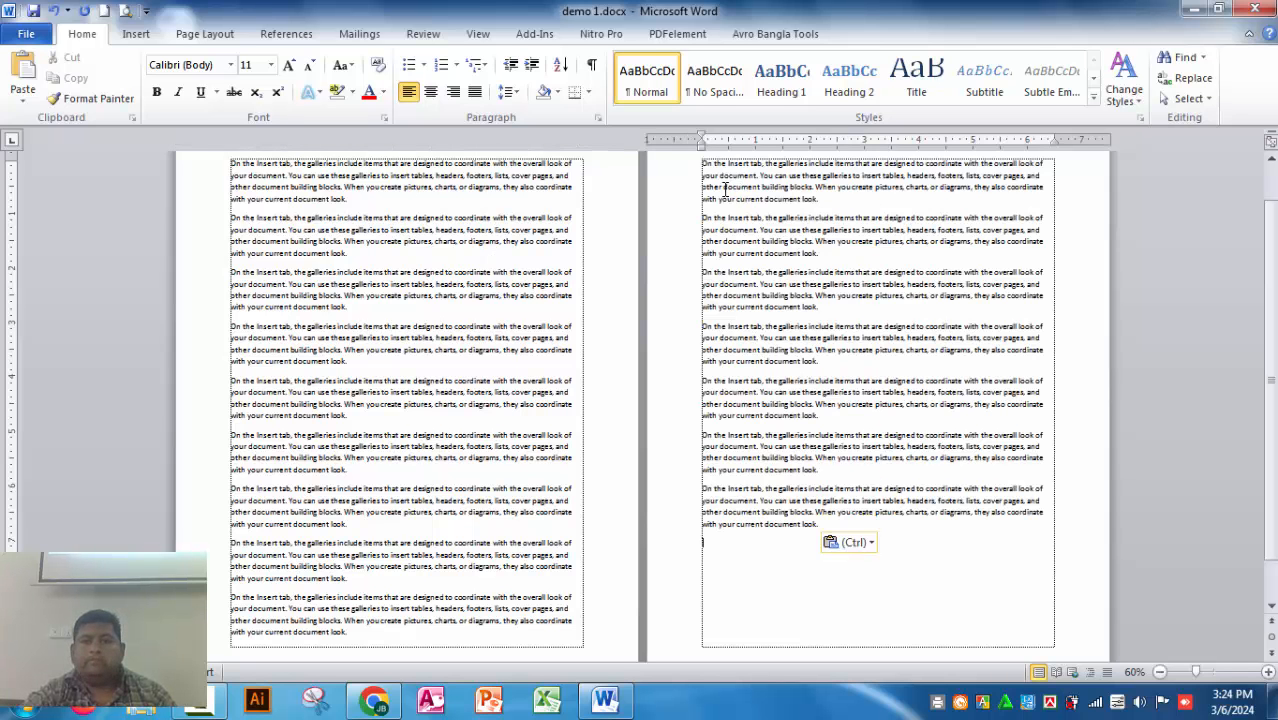
# Step: Save the added second-page text in demo 1.docx and close the document
pyautogui.click(27, 38)
pyautogui.click(27, 38)
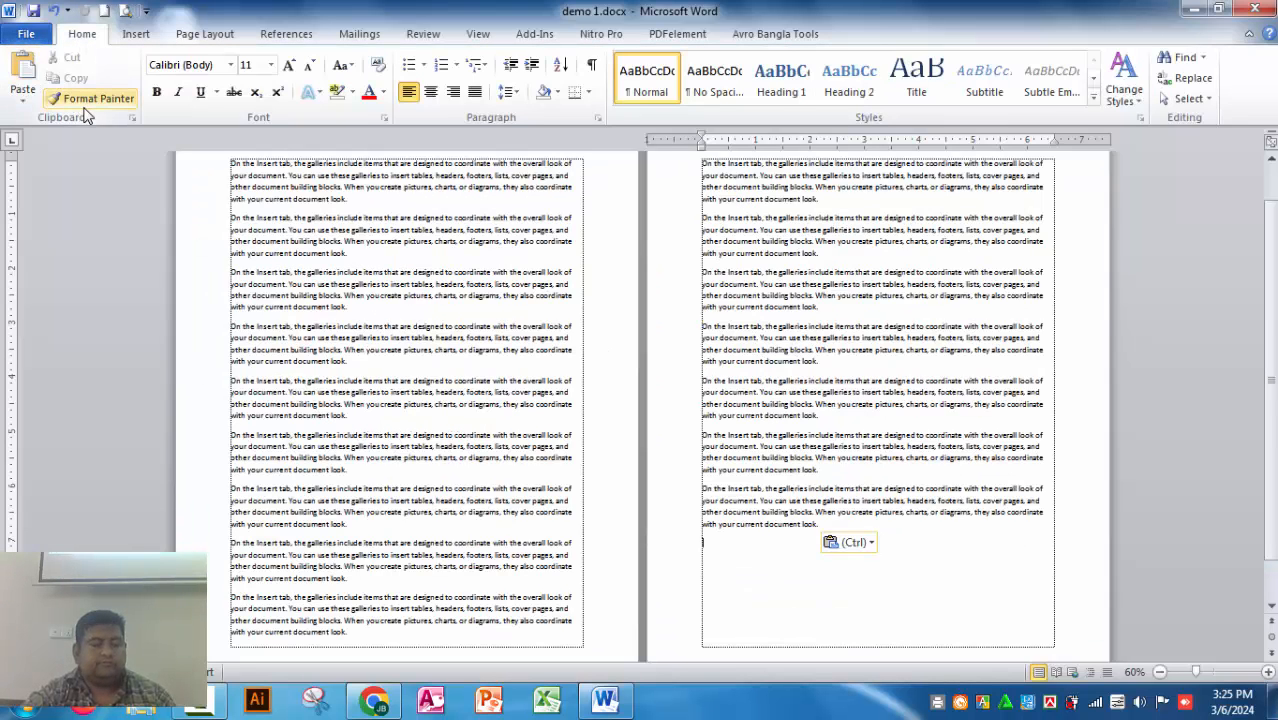
pyautogui.hotkey('ctrl', 'w')
# Step: Open the saved demo 1.docx again from the recent documents
pyautogui.click(27, 37)
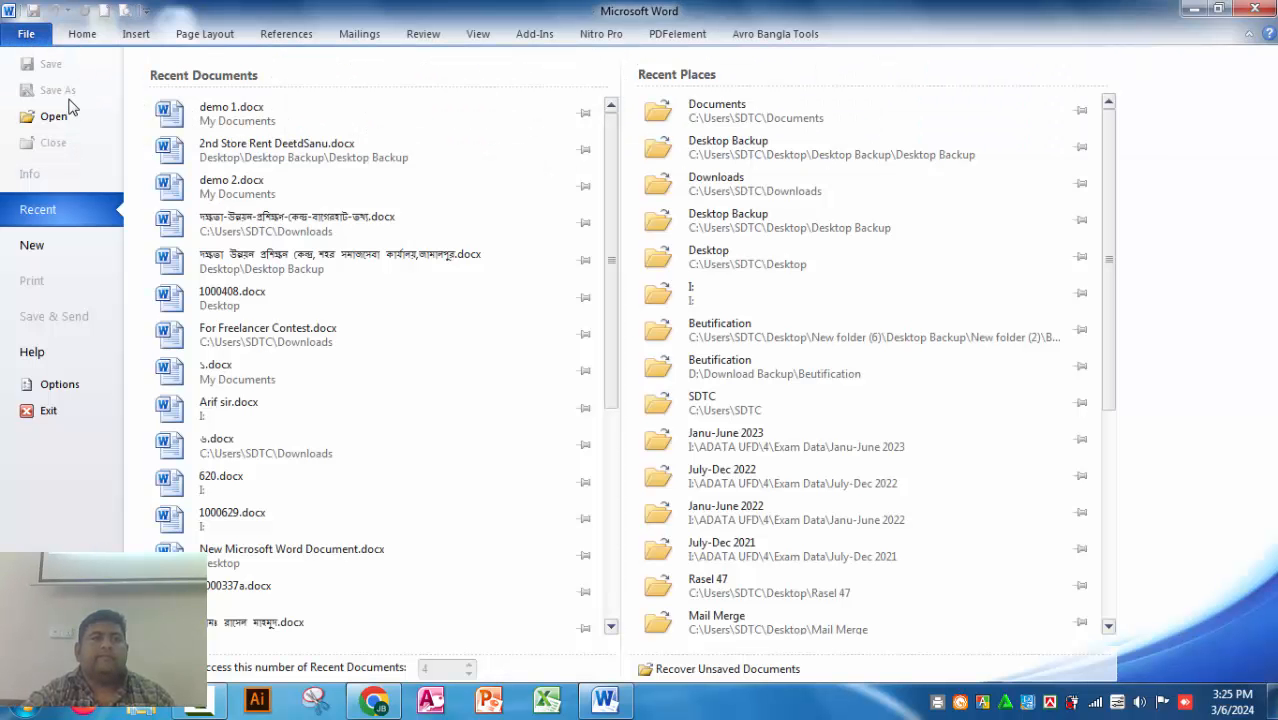
pyautogui.click(230, 112)
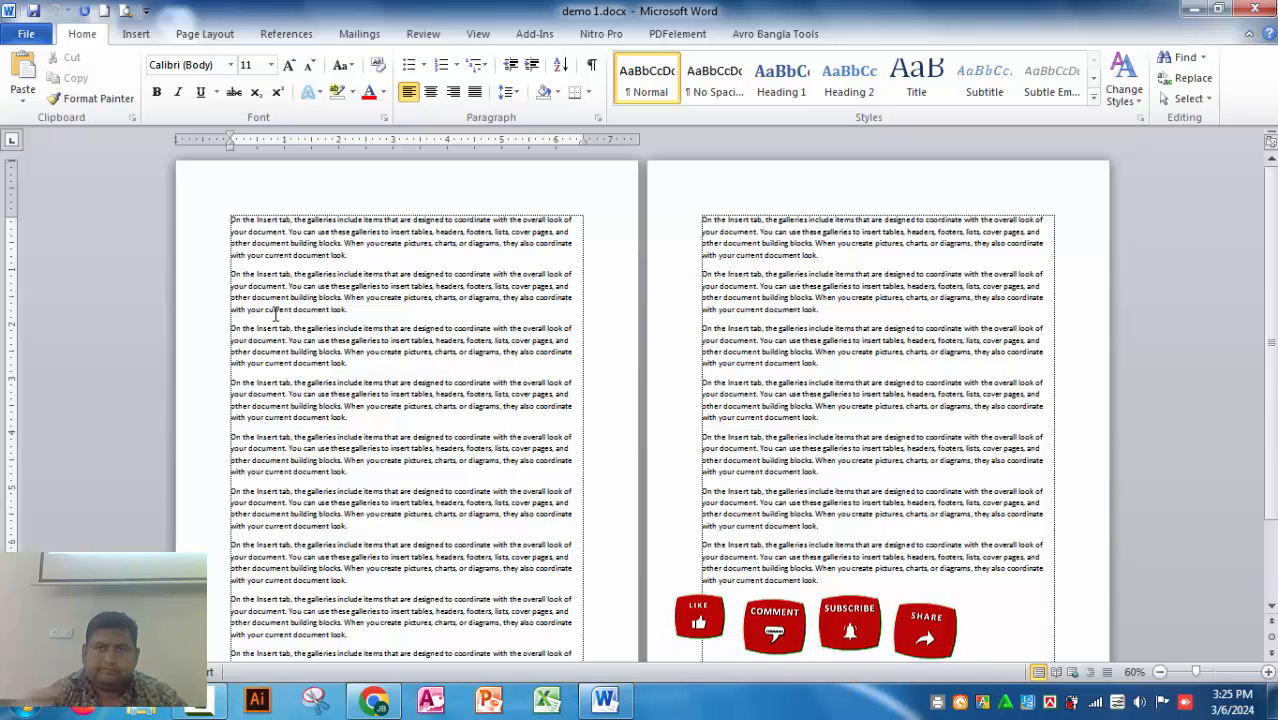
pyautogui.click(27, 34)
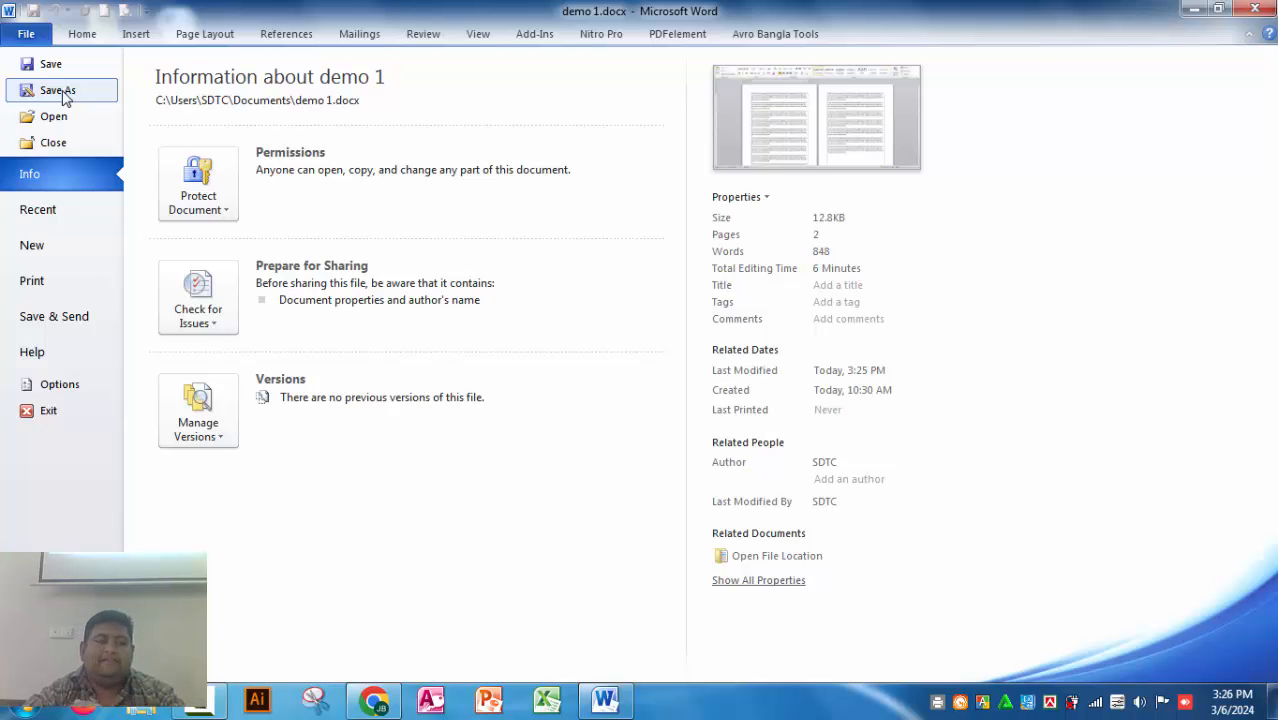
pyautogui.press('Escape')
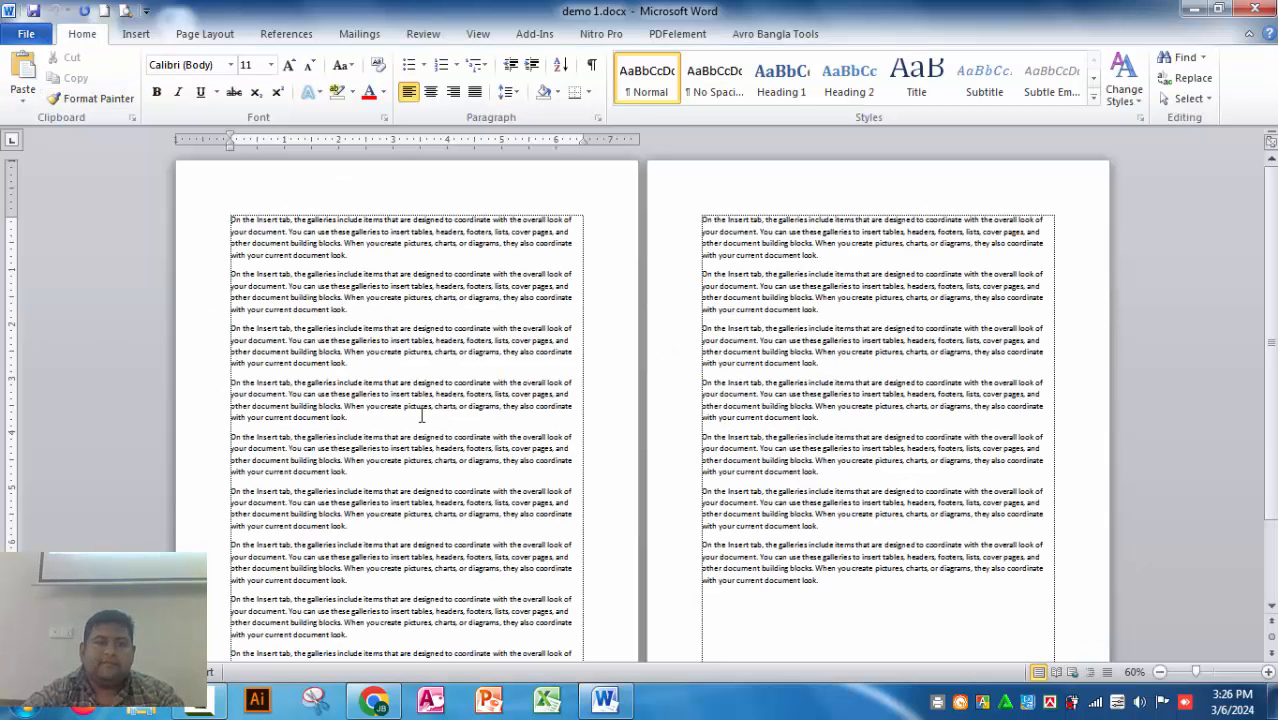
# Step: Delete all text from the third paragraph to the end of the document, keeping only the first two paragraphs
pyautogui.moveTo(230, 329); pyautogui.dragTo(870, 545)
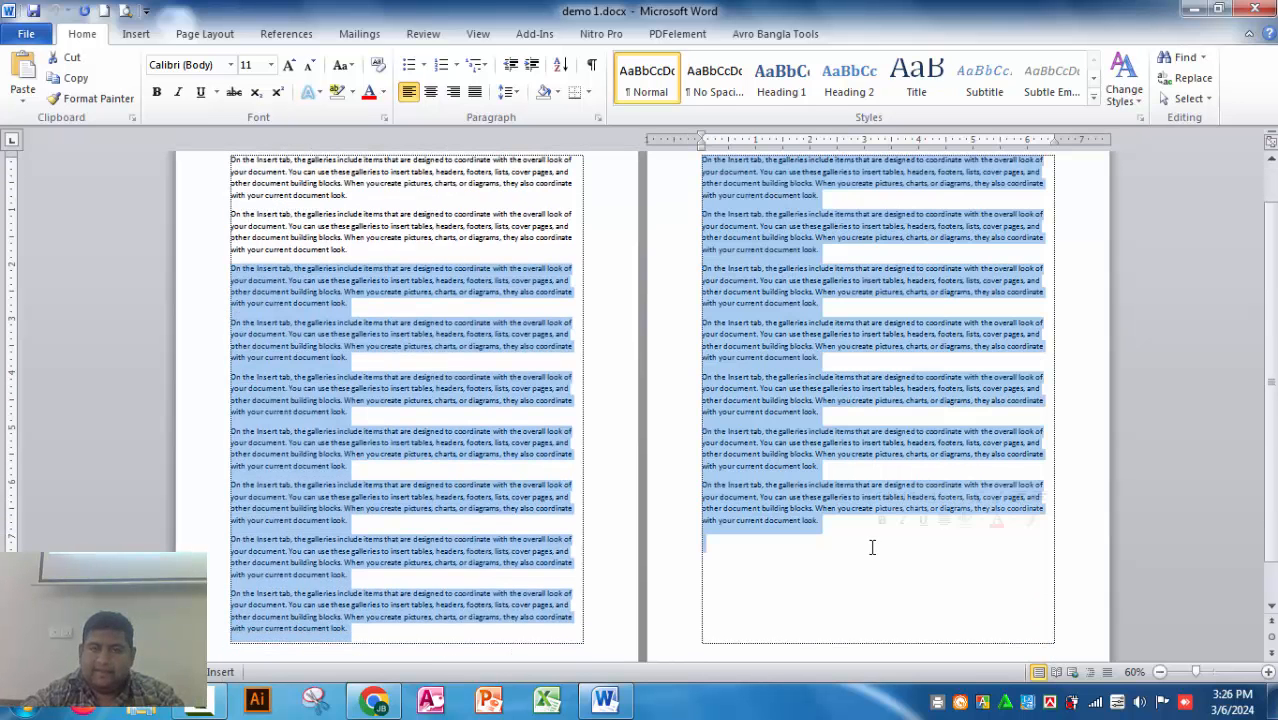
pyautogui.press('Delete')
pyautogui.scroll(1, 866, 560)
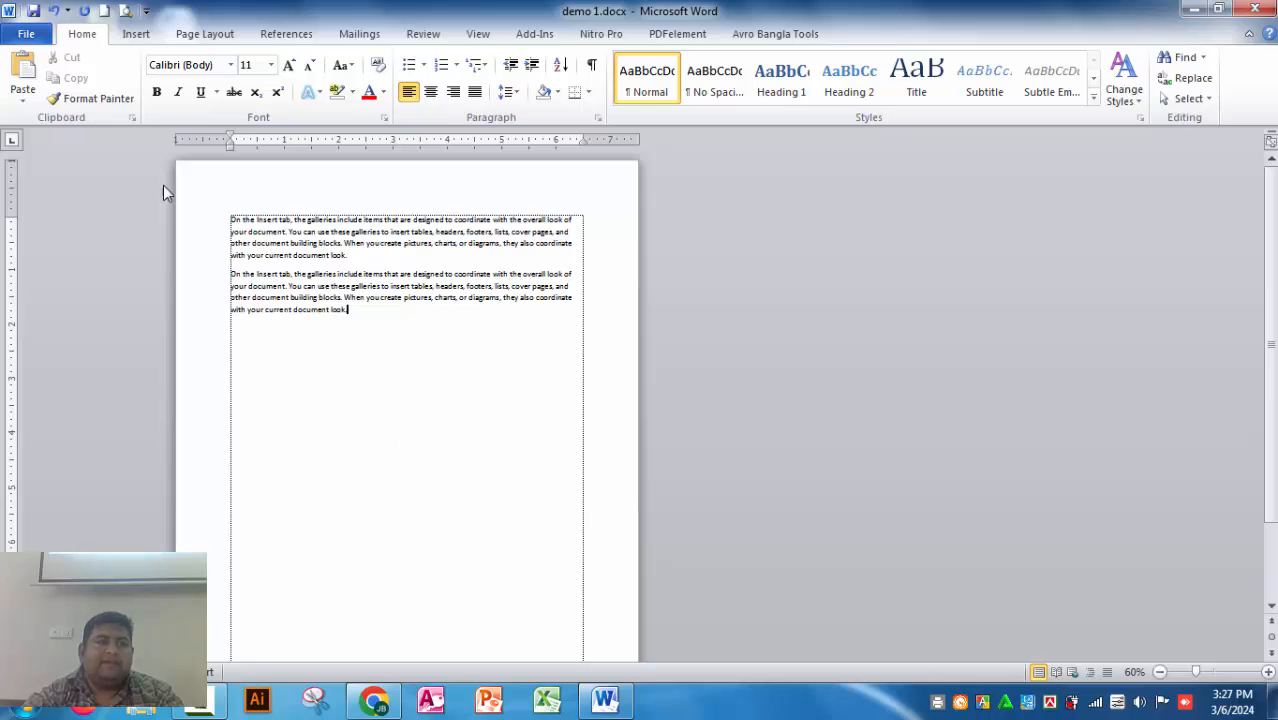
# Step: Save the shortened demo 1.docx and close it
pyautogui.click(26, 36)
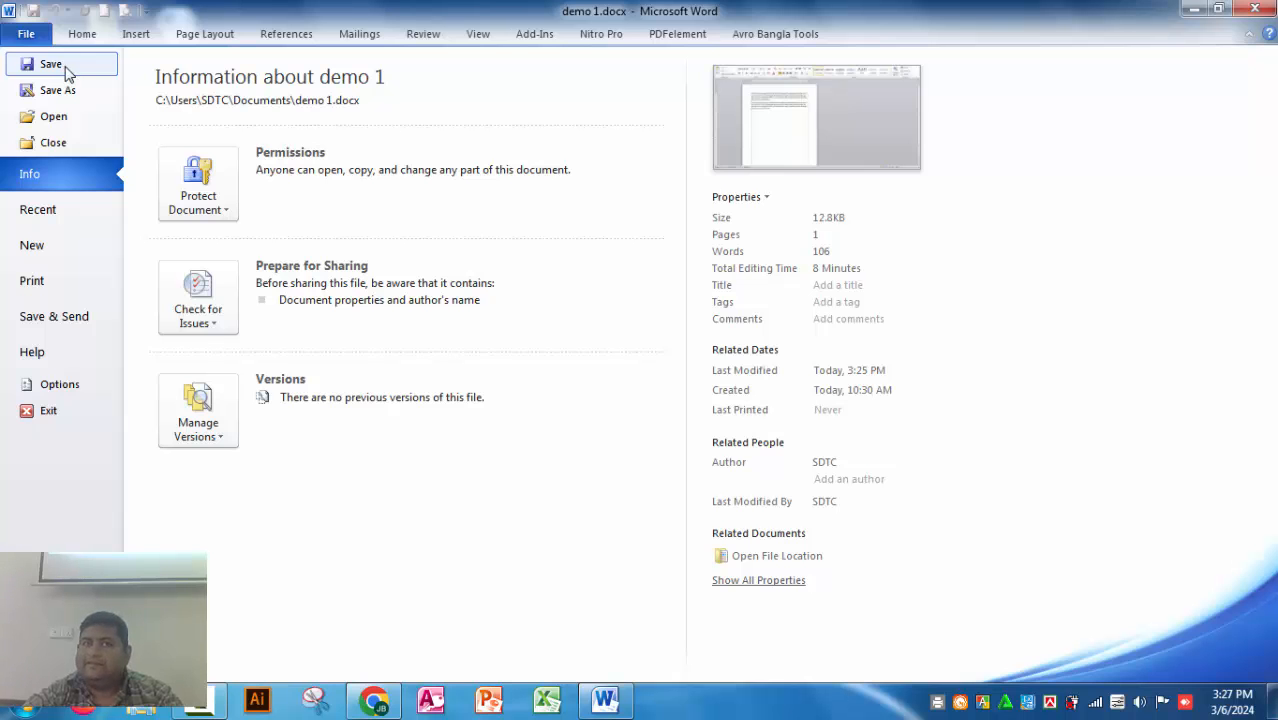
pyautogui.click(60, 66)
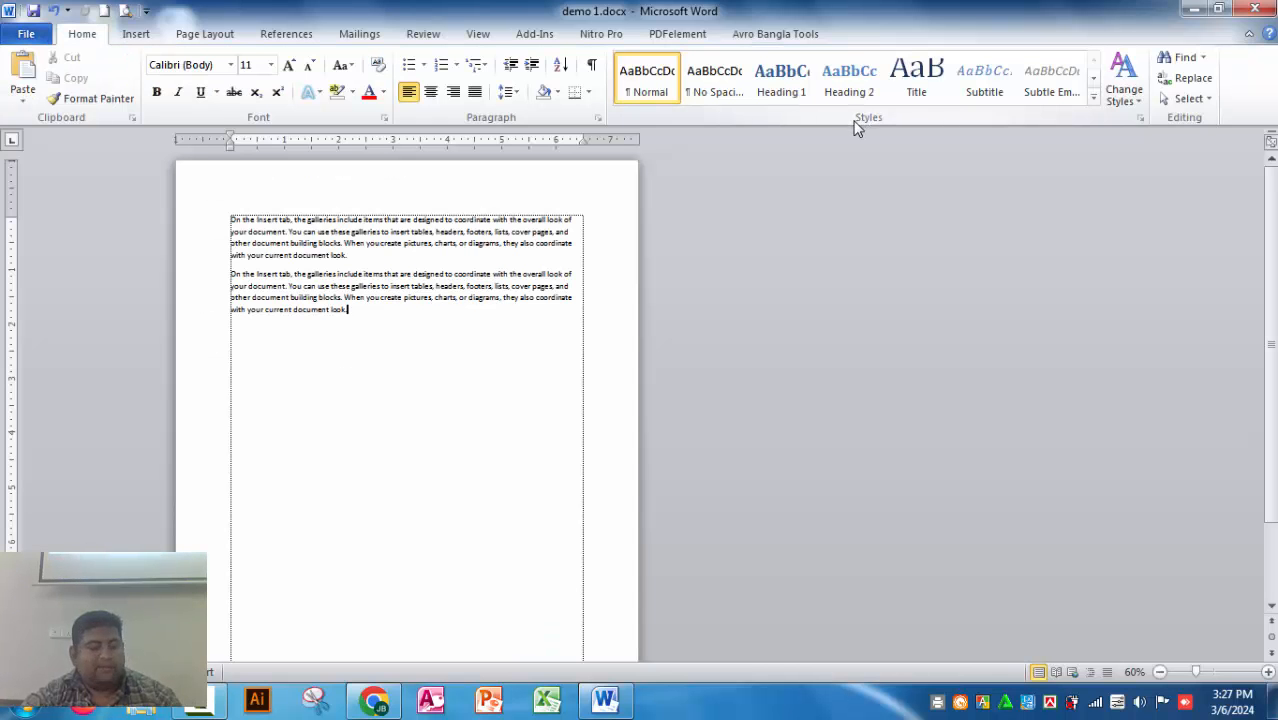
pyautogui.hotkey('ctrl', 'w')
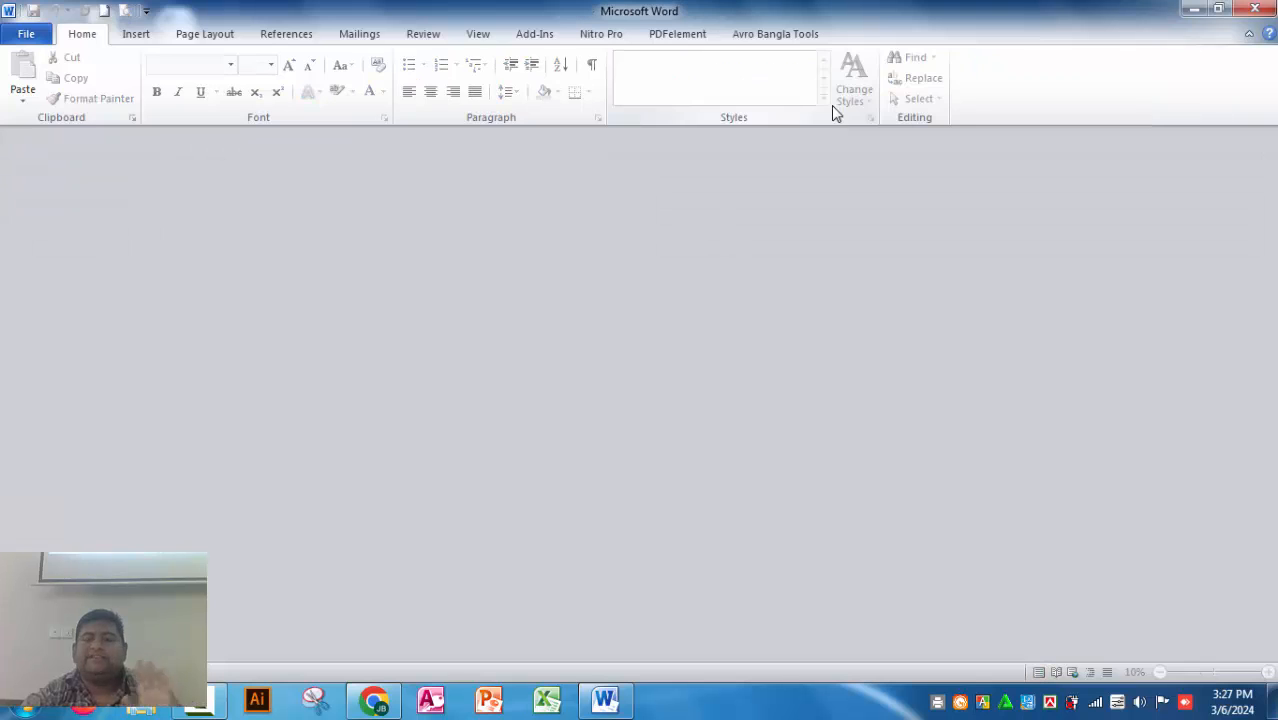
# Step: Reopen demo 1.docx and paste copies of the paragraph below the text until the second page holds seven paragraphs
pyautogui.click(14, 38)
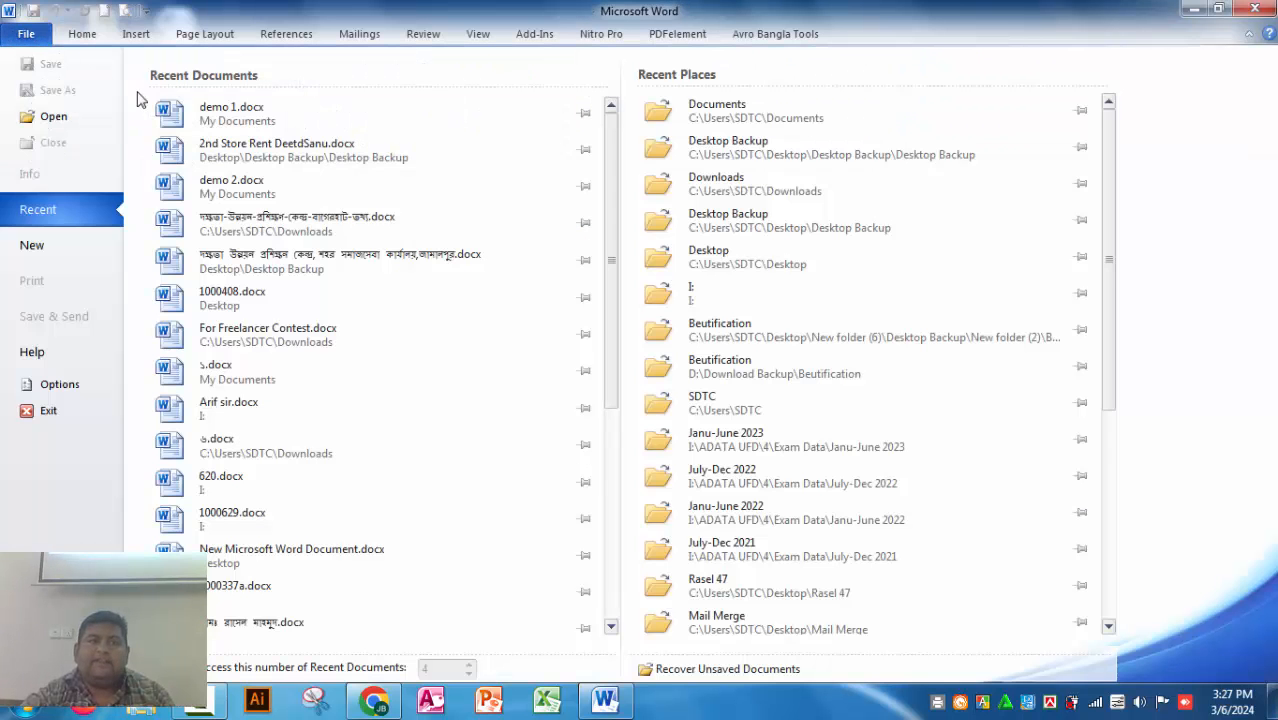
pyautogui.click(230, 118)
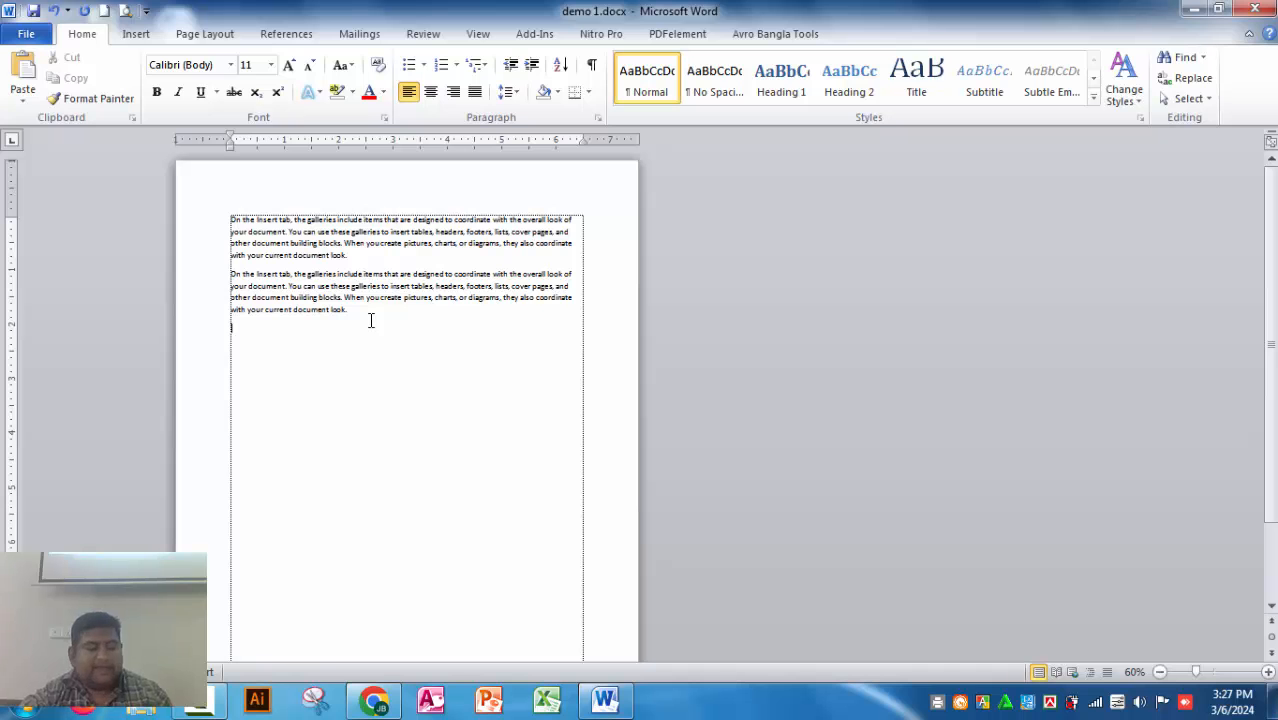
pyautogui.hotkey('ctrl', 'v')
pyautogui.hotkey('ctrl', 'v')
pyautogui.hotkey('ctrl', 'v')
pyautogui.hotkey('ctrl', 'v')
pyautogui.hotkey('ctrl', 'v')
pyautogui.hotkey('ctrl', 'v')
pyautogui.hotkey('ctrl', 'v')
pyautogui.hotkey('ctrl', 'v')
pyautogui.hotkey('ctrl', 'v')
pyautogui.hotkey('ctrl', 'v')
pyautogui.hotkey('ctrl', 'v')
pyautogui.hotkey('ctrl', 'v')
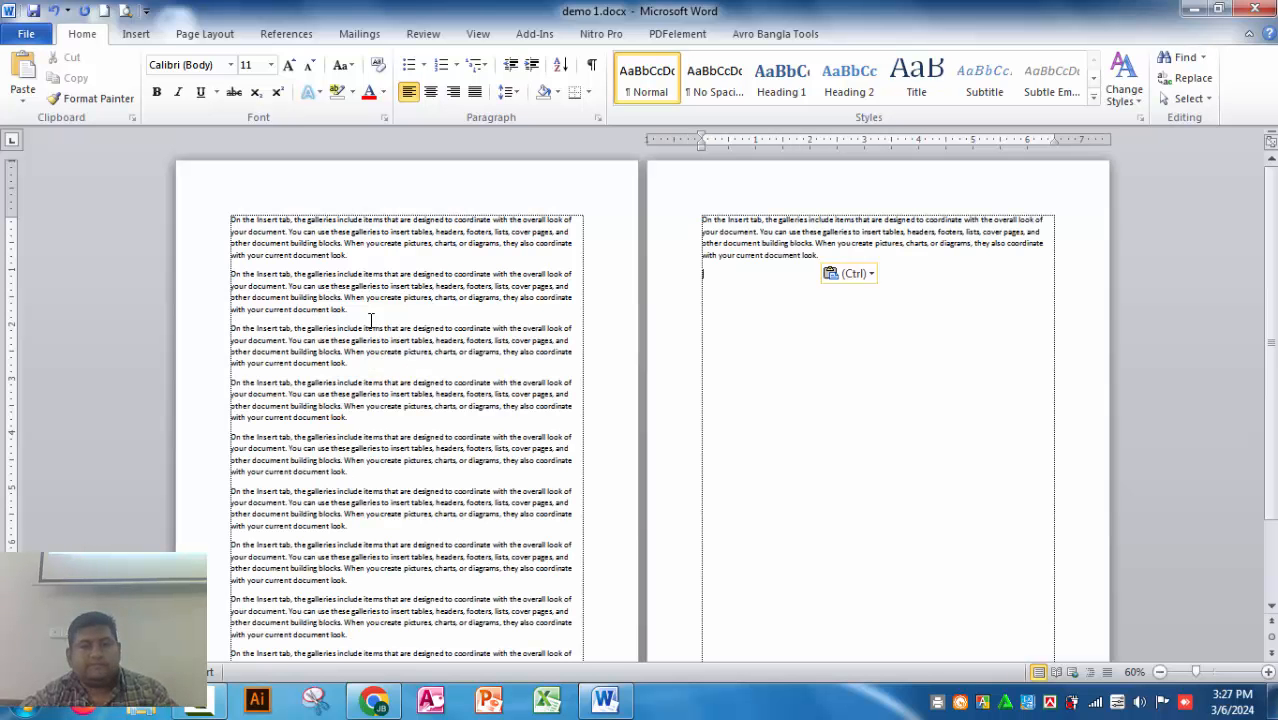
pyautogui.hotkey('ctrl', 'v')
pyautogui.hotkey('ctrl', 'v')
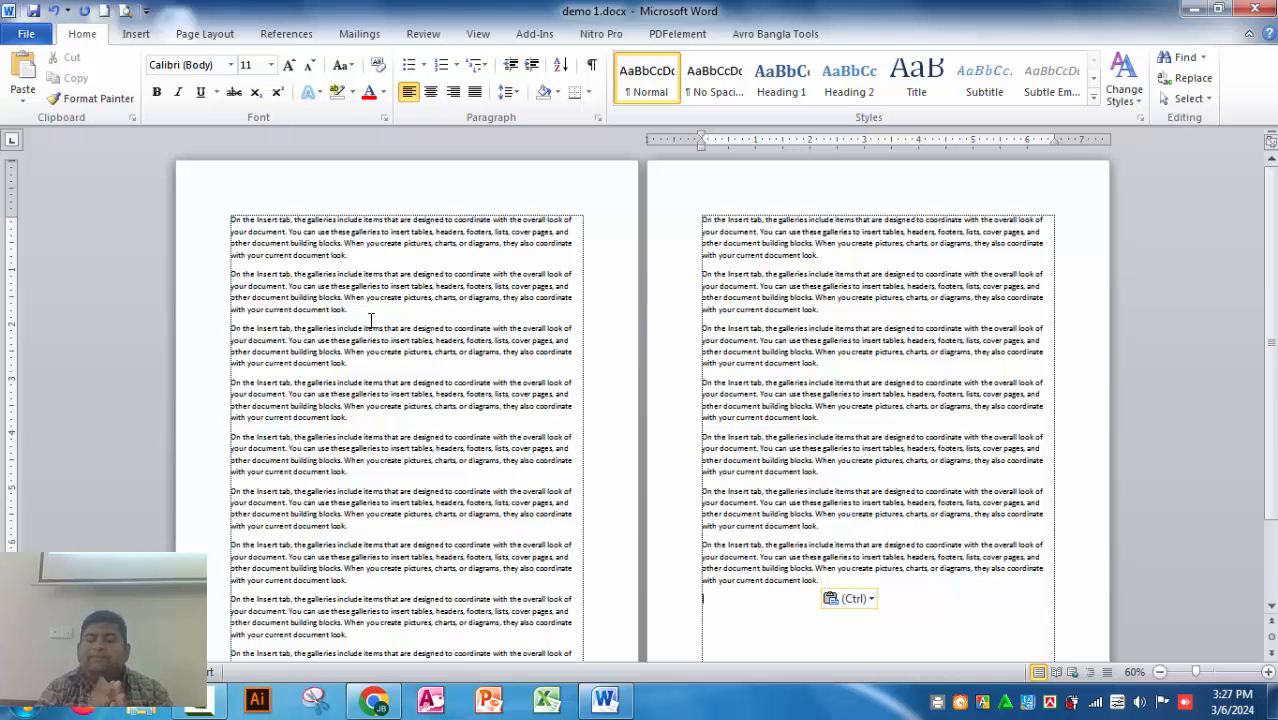
# Step: Save the extended document as a separate Word document named Demo 3 in the Documents library
pyautogui.click(26, 34)
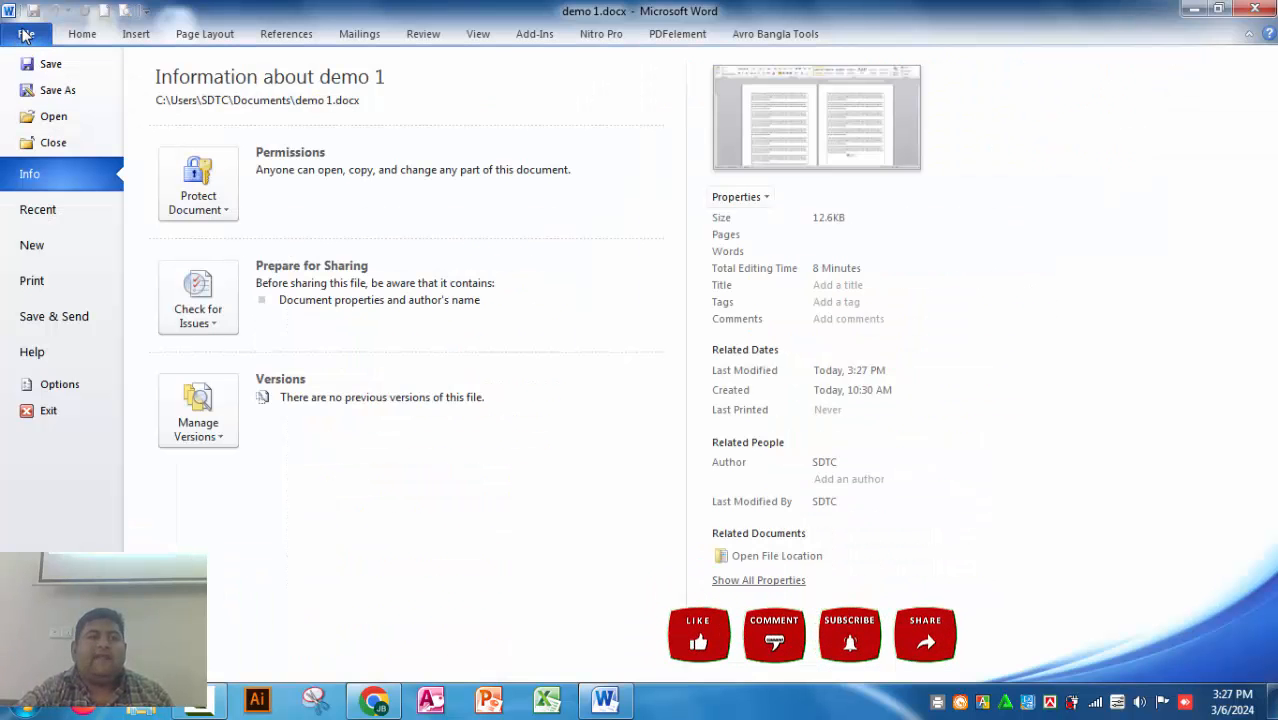
pyautogui.click(57, 92)
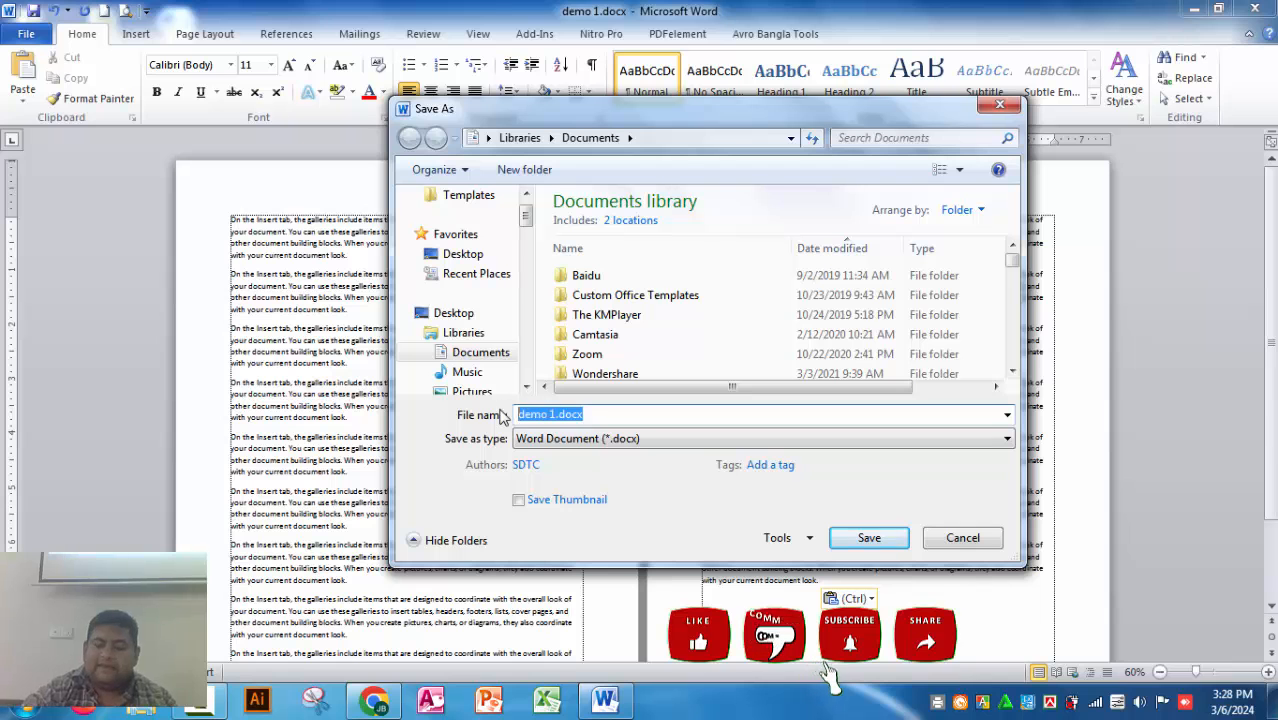
pyautogui.write('Demo')
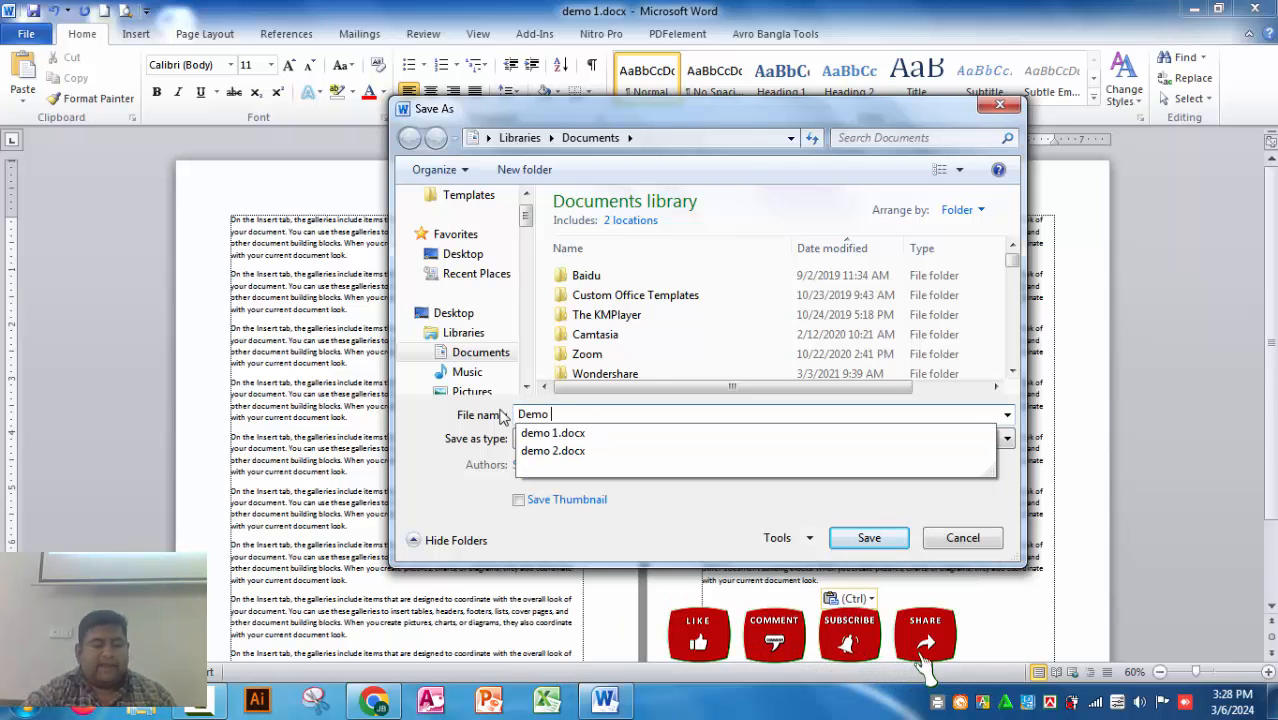
pyautogui.write(' 3')
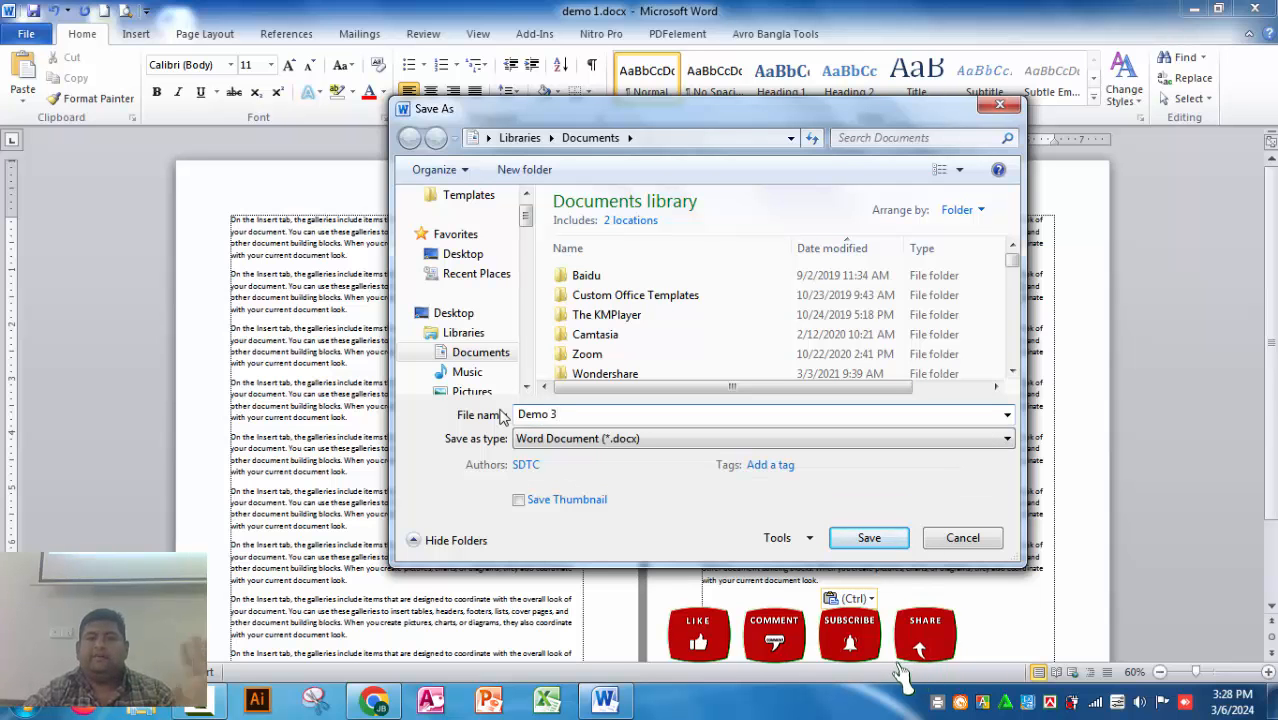
pyautogui.click(875, 537)
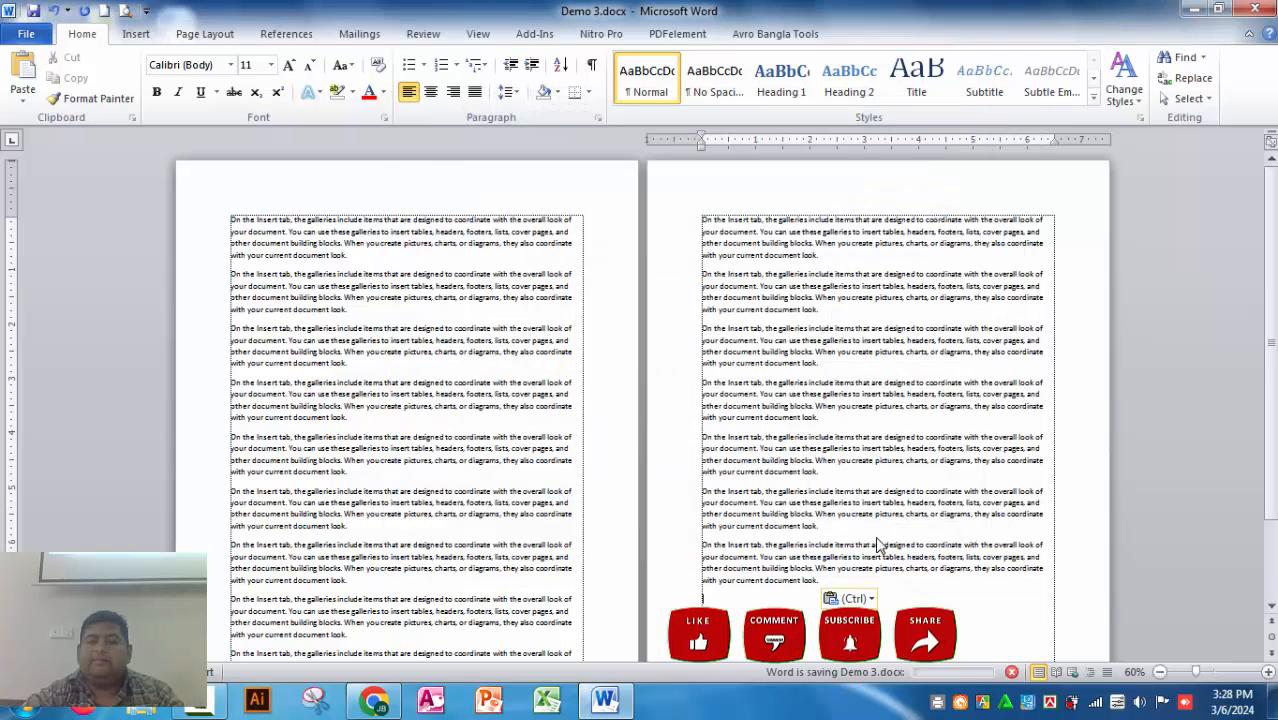
# Step: Open demo 1.docx from the recent documents to check its contents, and return to Demo 3
pyautogui.click(21, 34)
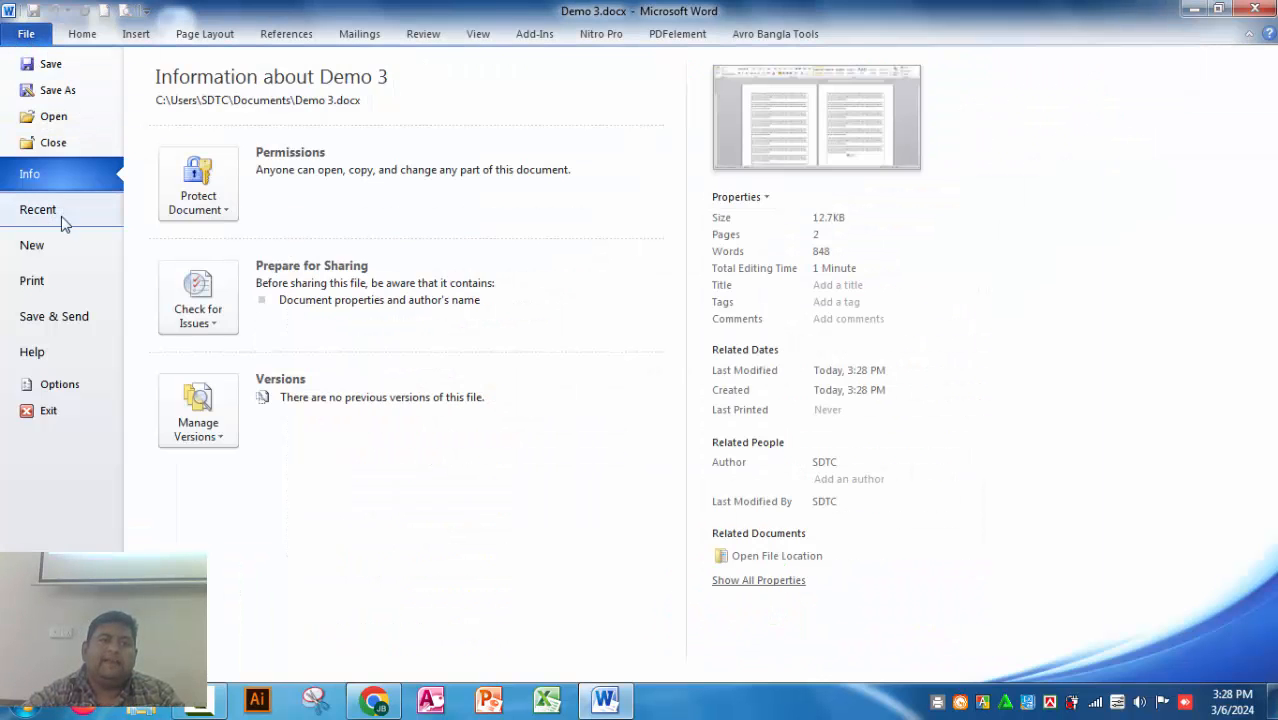
pyautogui.click(30, 212)
pyautogui.click(218, 145)
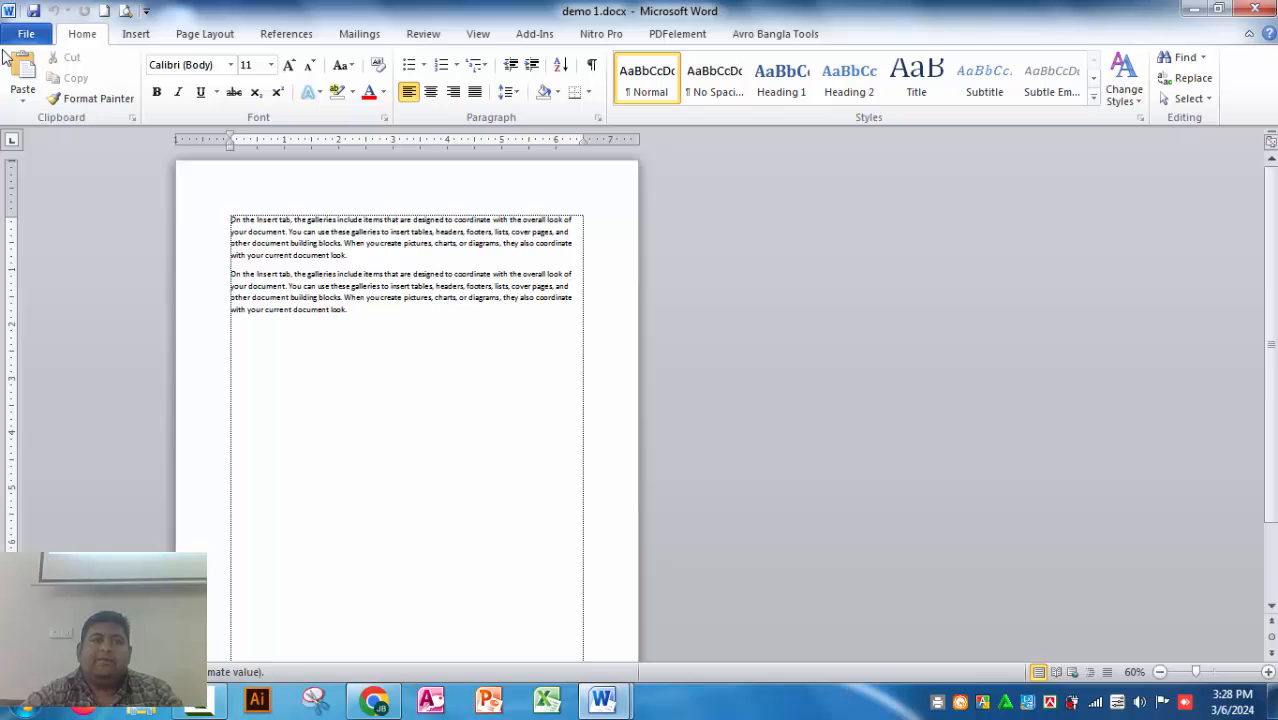
pyautogui.click(1193, 9)
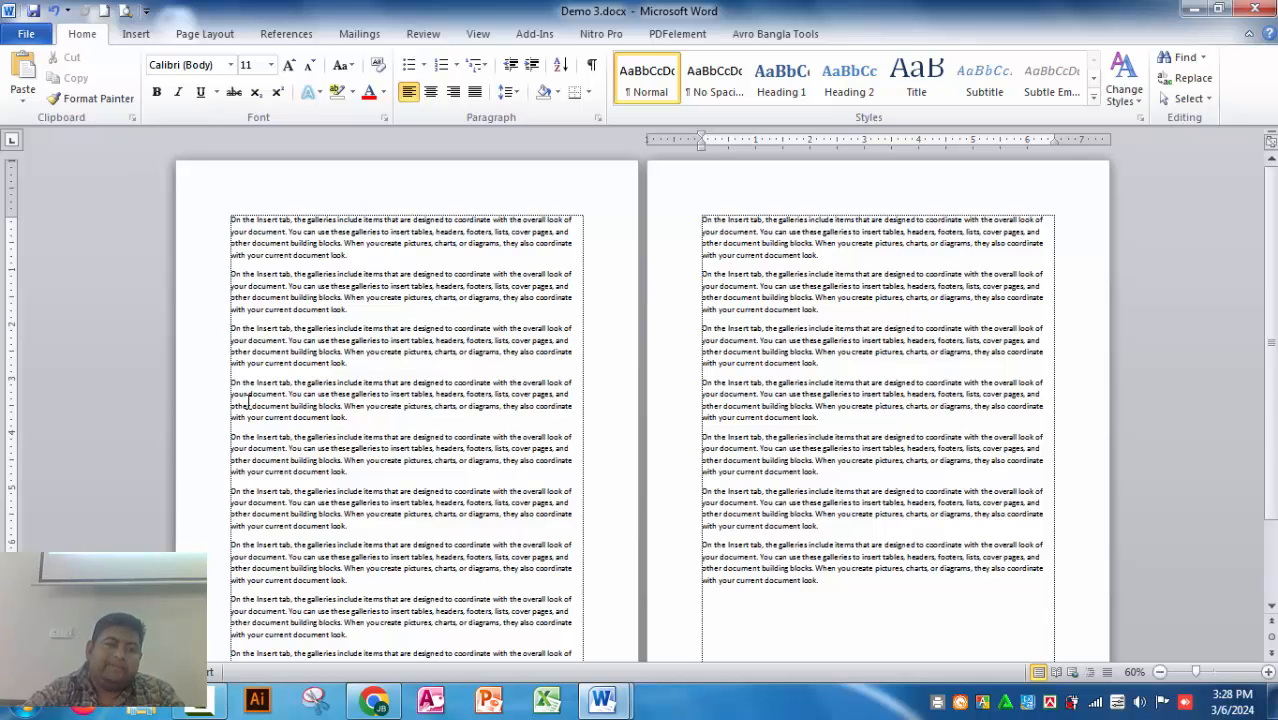
# Step: Delete two blocks of four paragraphs each from Demo 3, leaving eight paragraphs on a single page
pyautogui.moveTo(231, 378); pyautogui.dragTo(582, 585)
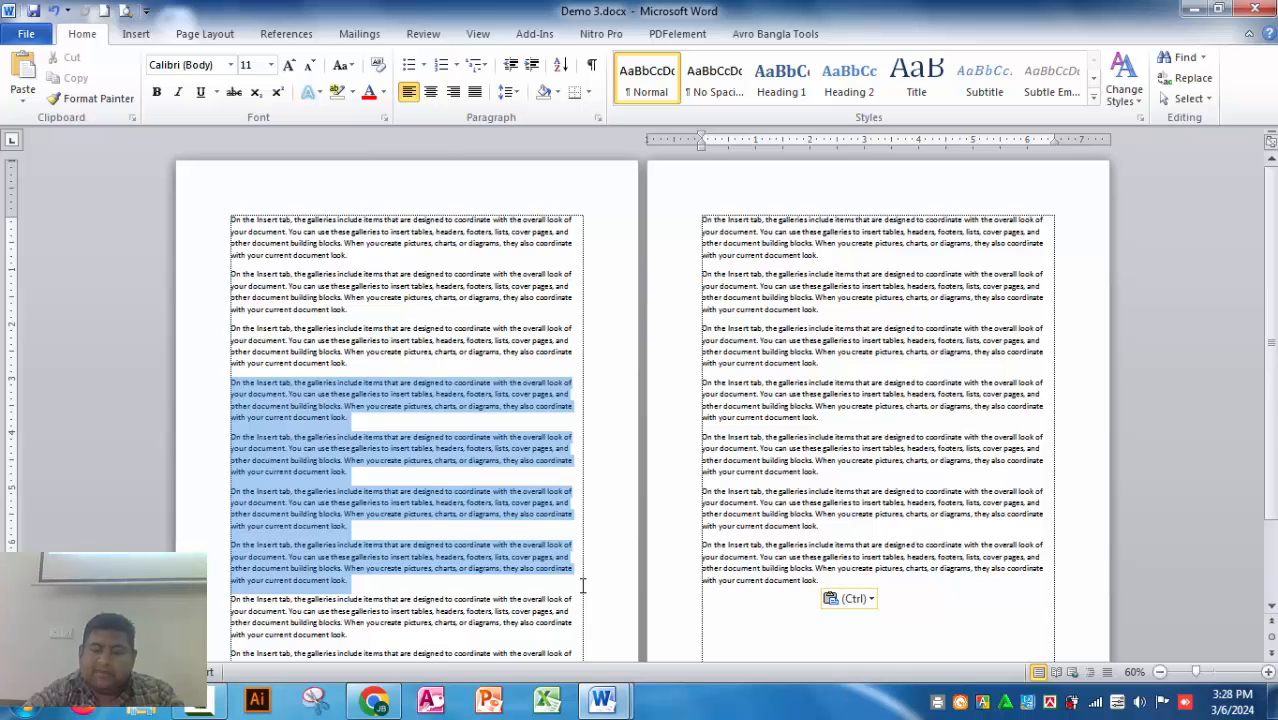
pyautogui.press('Delete')
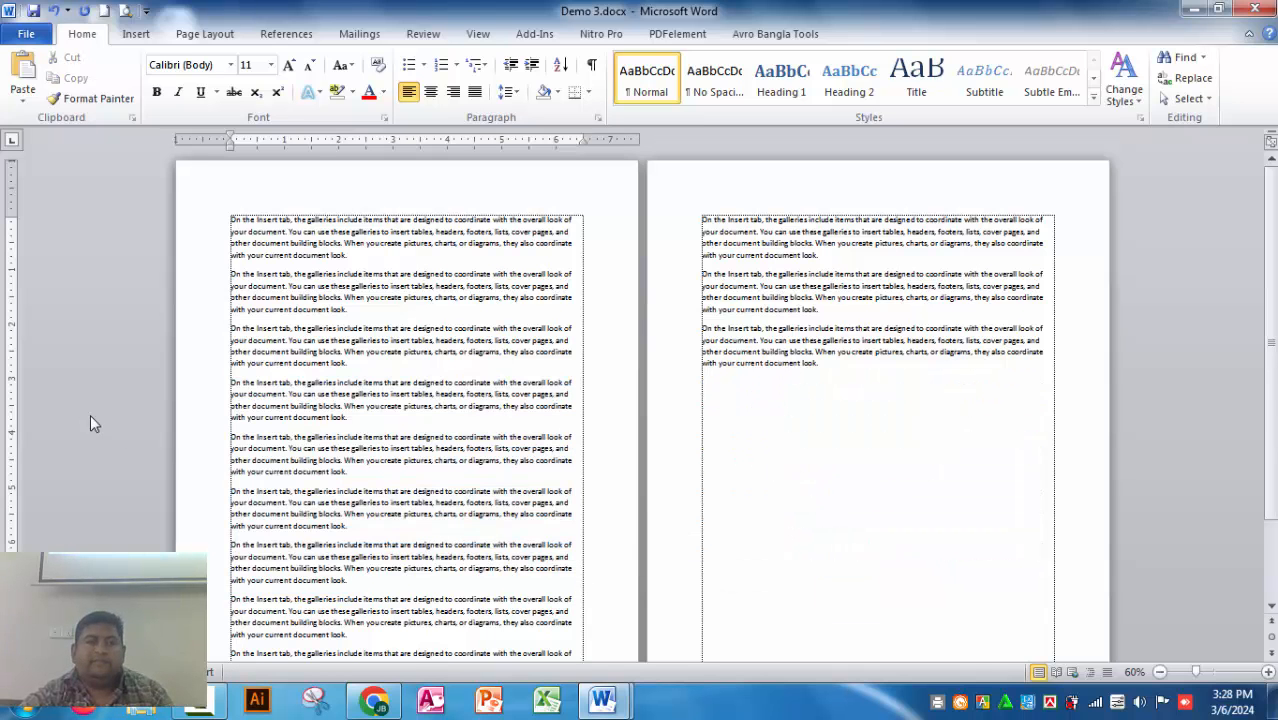
pyautogui.moveTo(230, 437); pyautogui.dragTo(516, 630)
pyautogui.press('Delete')
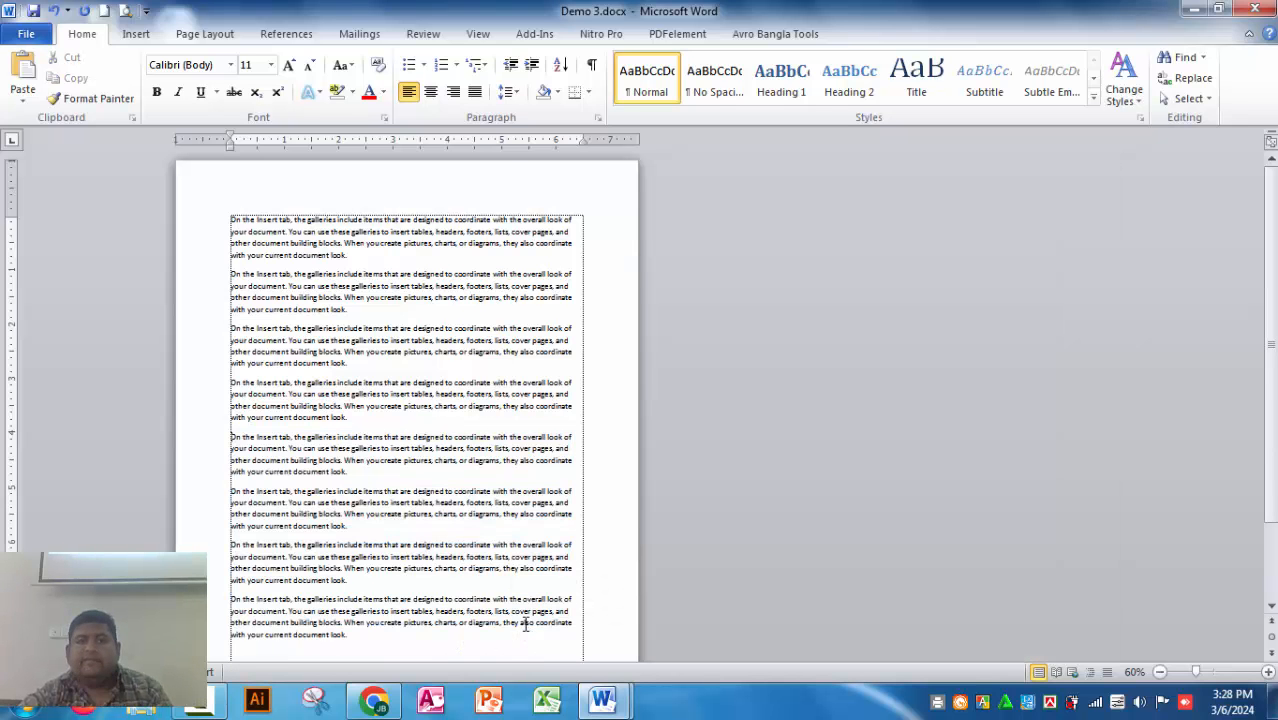
pyautogui.scroll(-2, 493, 586)
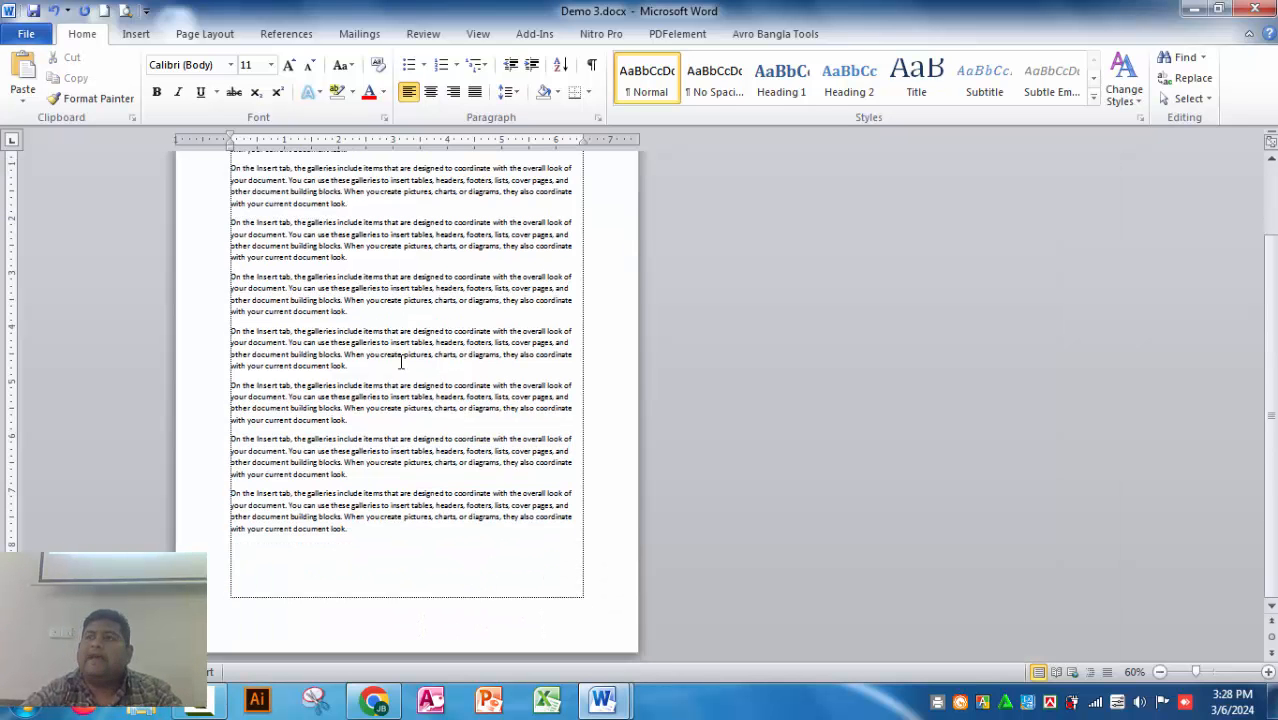
pyautogui.scroll(1, 399, 465)
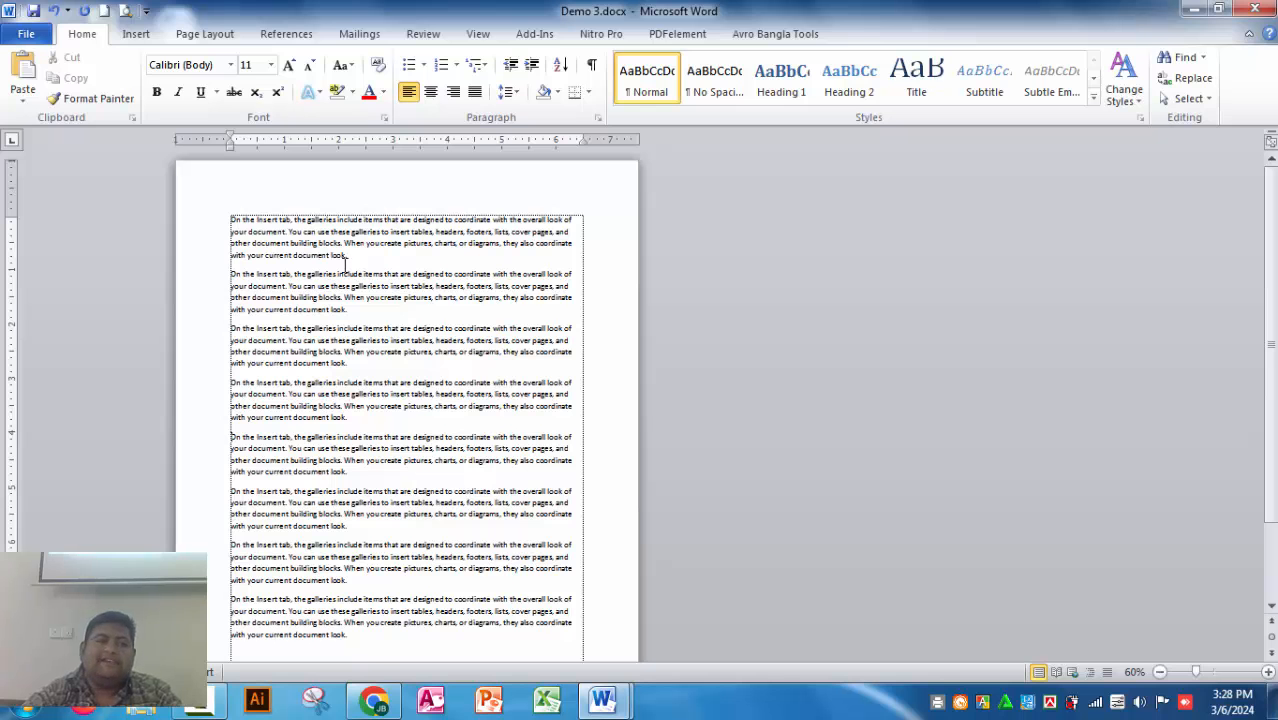
# Step: Try to save the shortened document as a separate Word document named Demo 2.docx in the Documents library
pyautogui.click(26, 37)
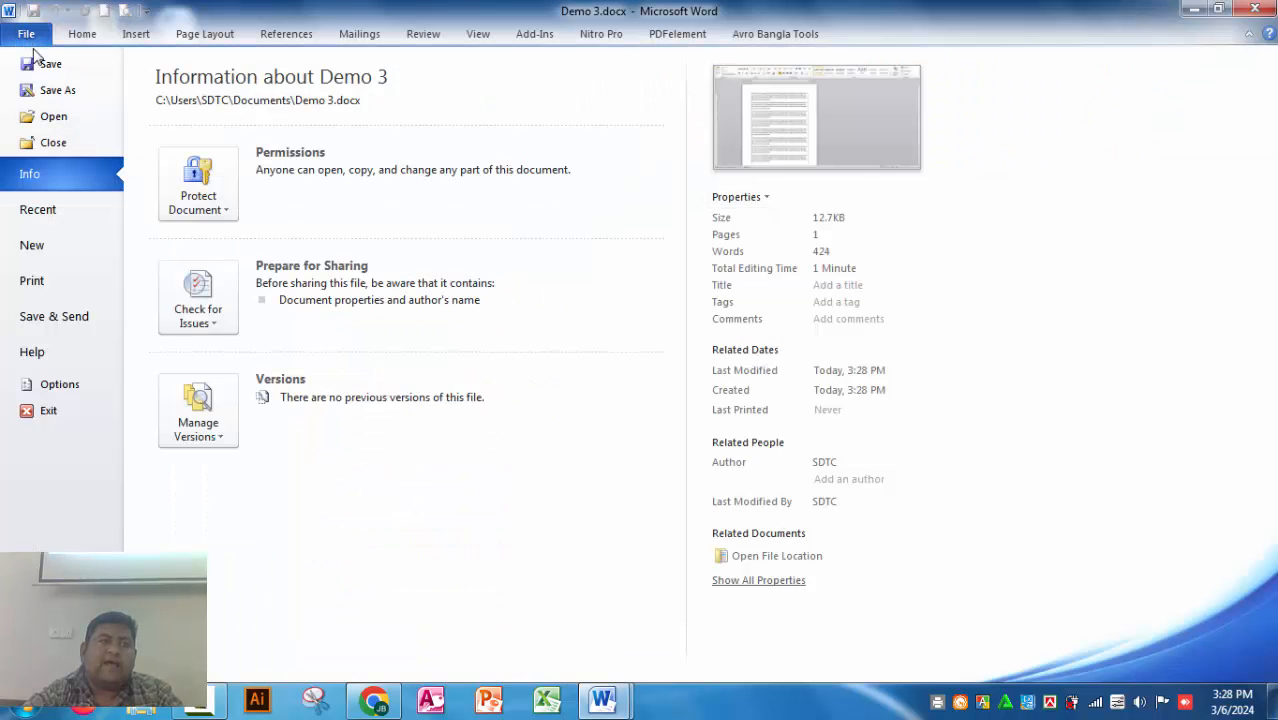
pyautogui.click(60, 97)
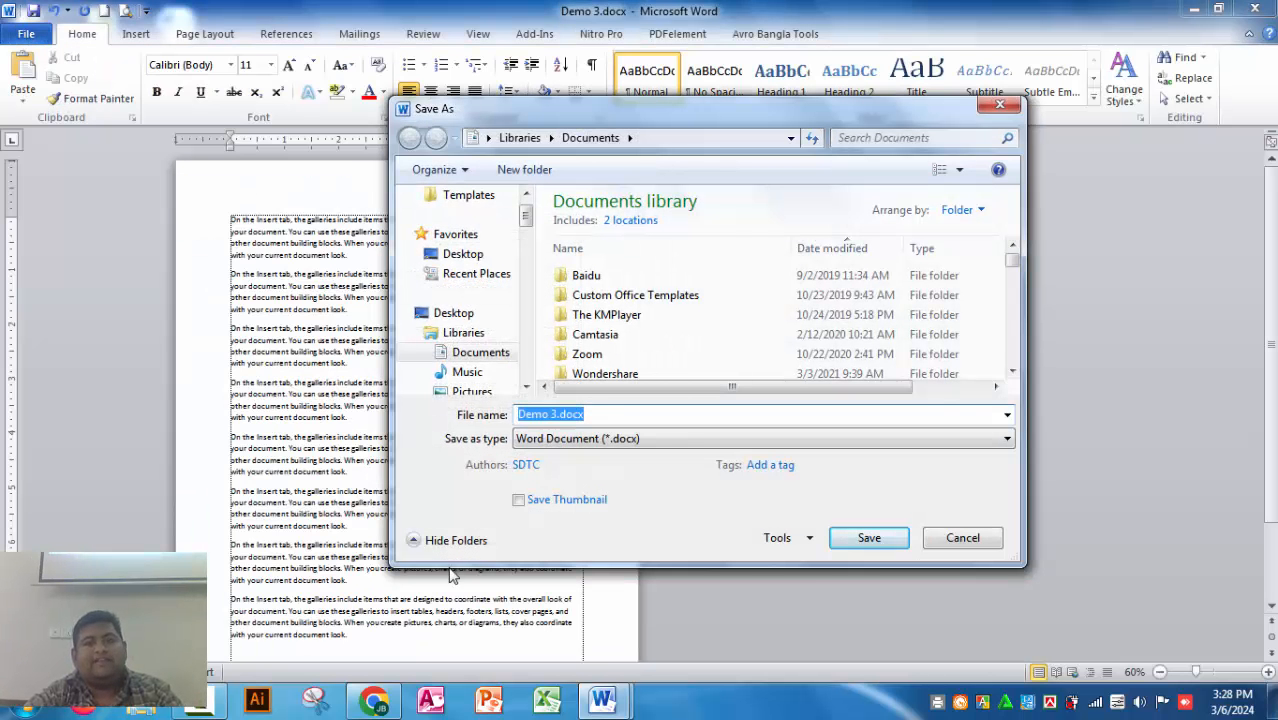
pyautogui.click(556, 419)
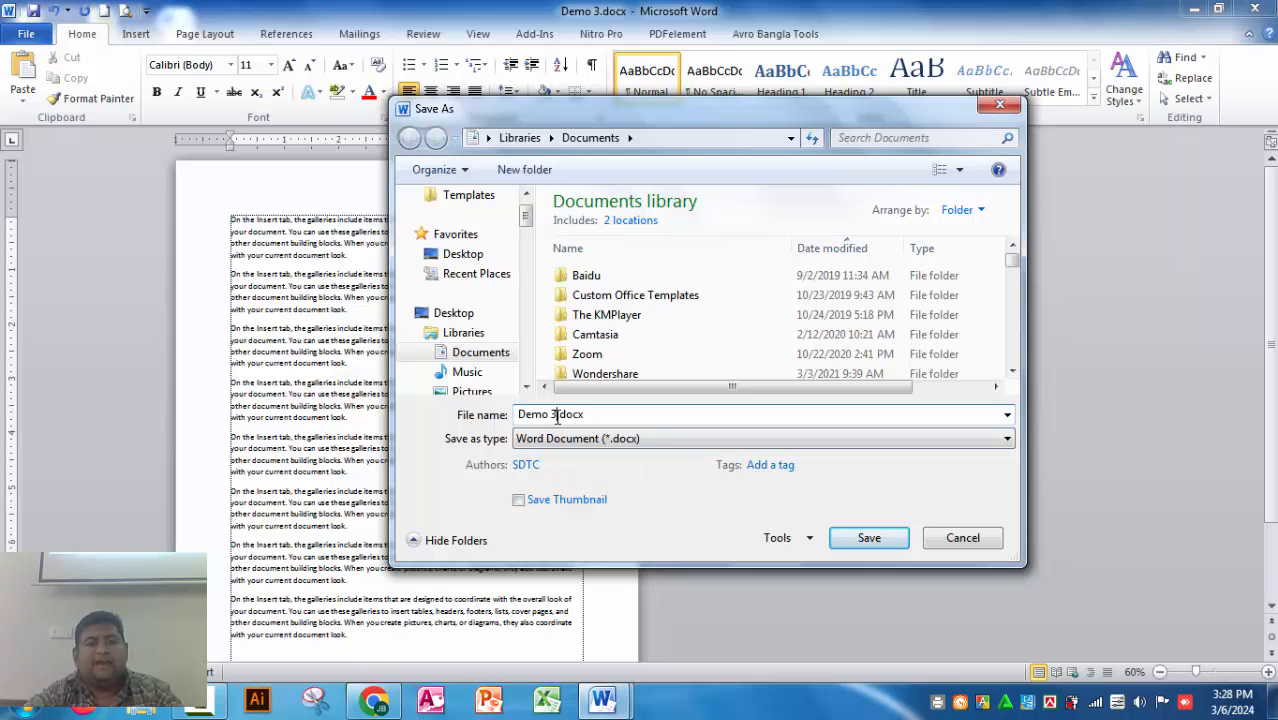
pyautogui.press('BackSpace')
pyautogui.write('4')
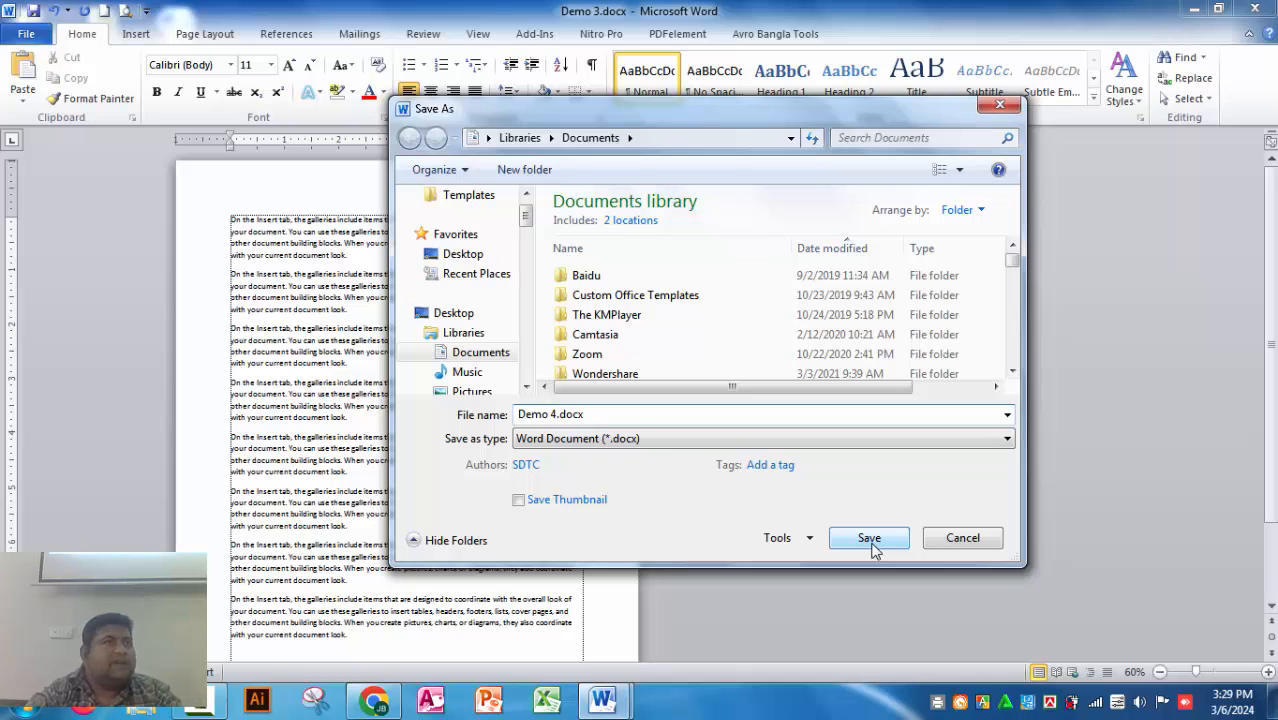
pyautogui.press('BackSpace')
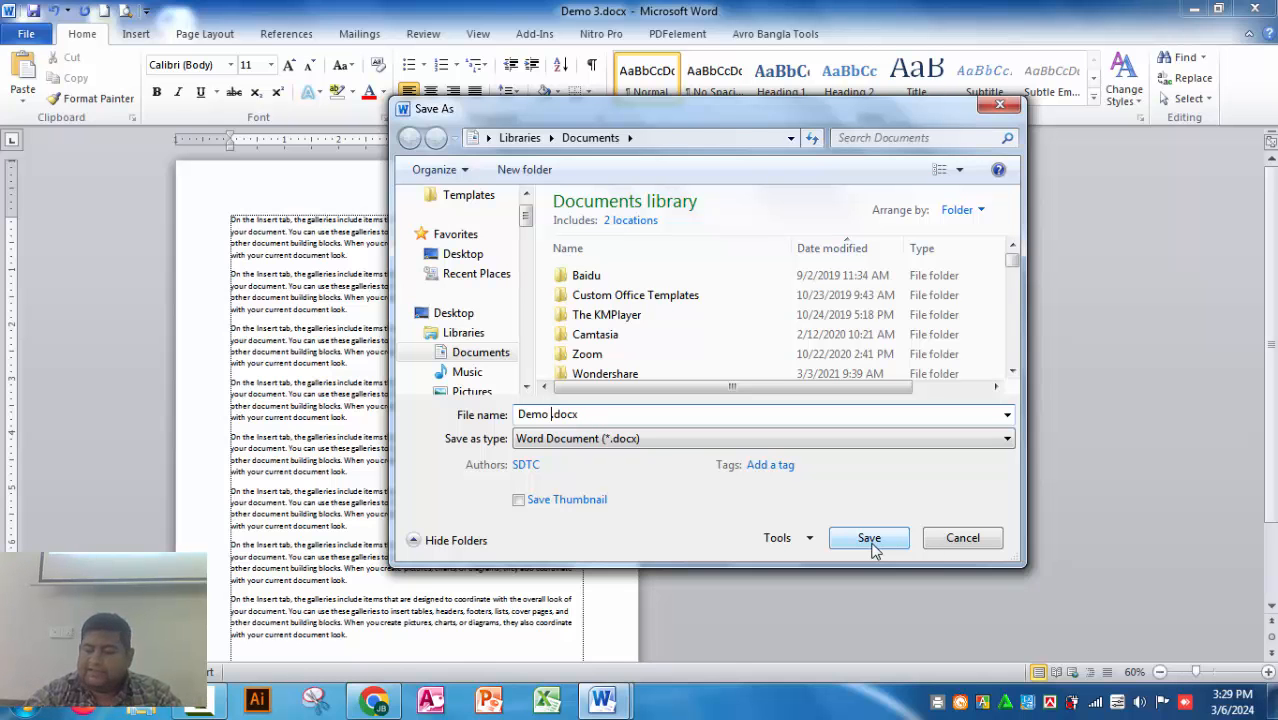
pyautogui.write('2')
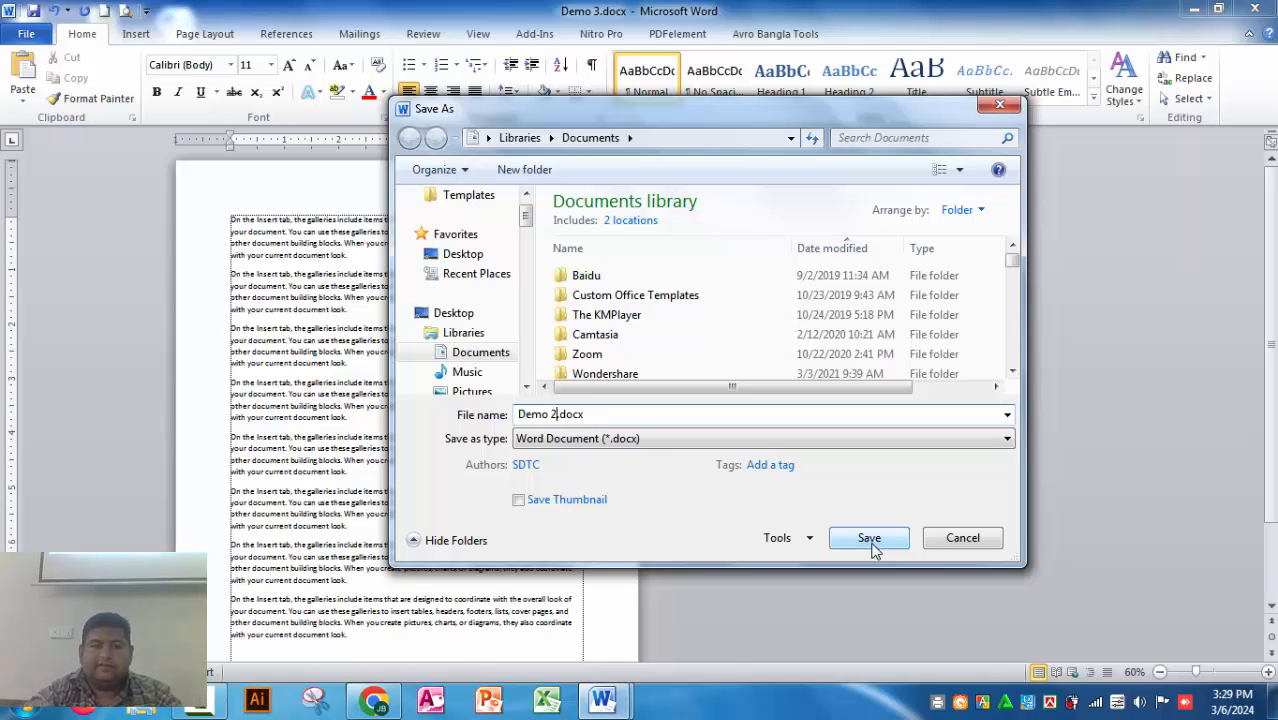
pyautogui.click(846, 541)
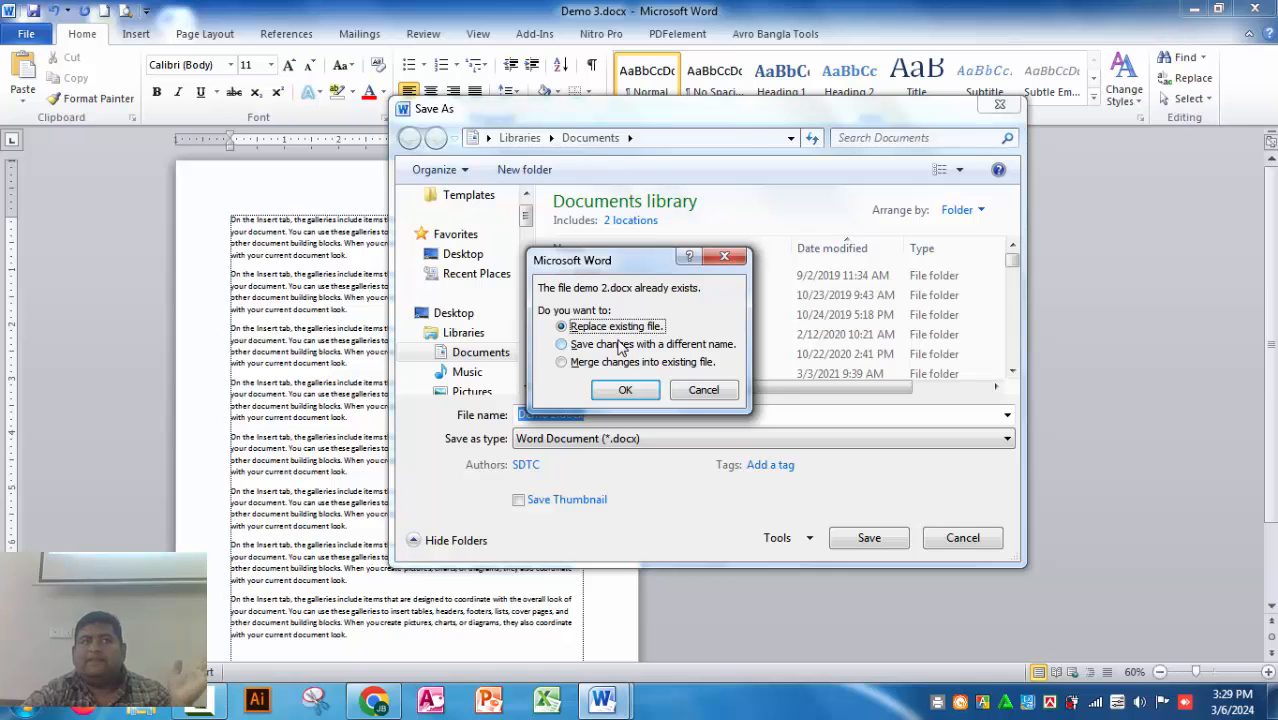
# Step: Choose to save the changes with a different name and save the document as Demo 4.docx
pyautogui.click(561, 344)
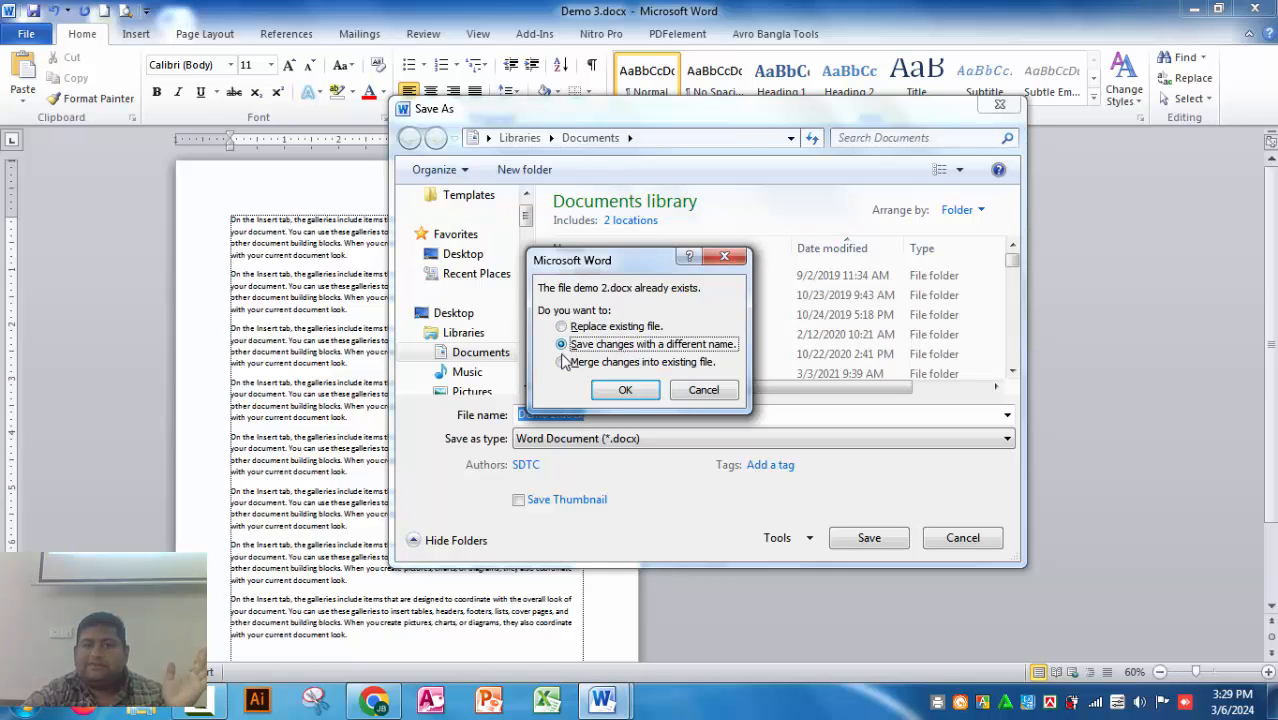
pyautogui.click(625, 390)
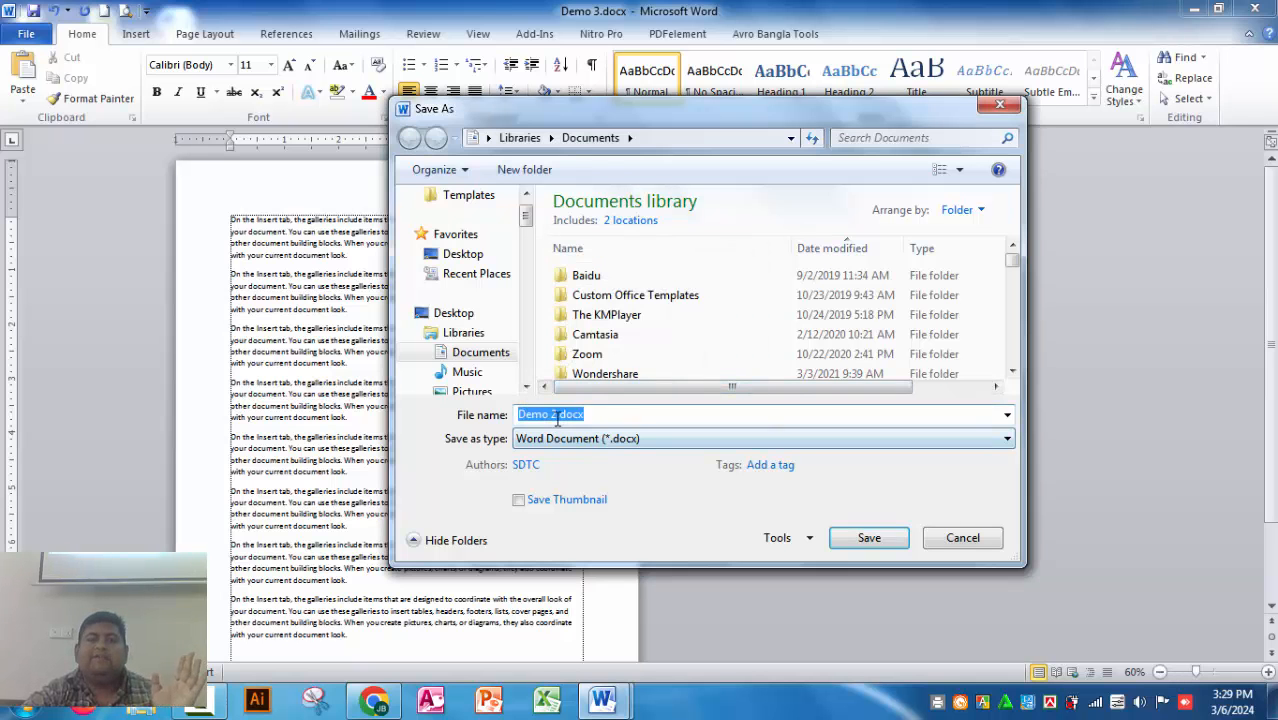
pyautogui.click(551, 415)
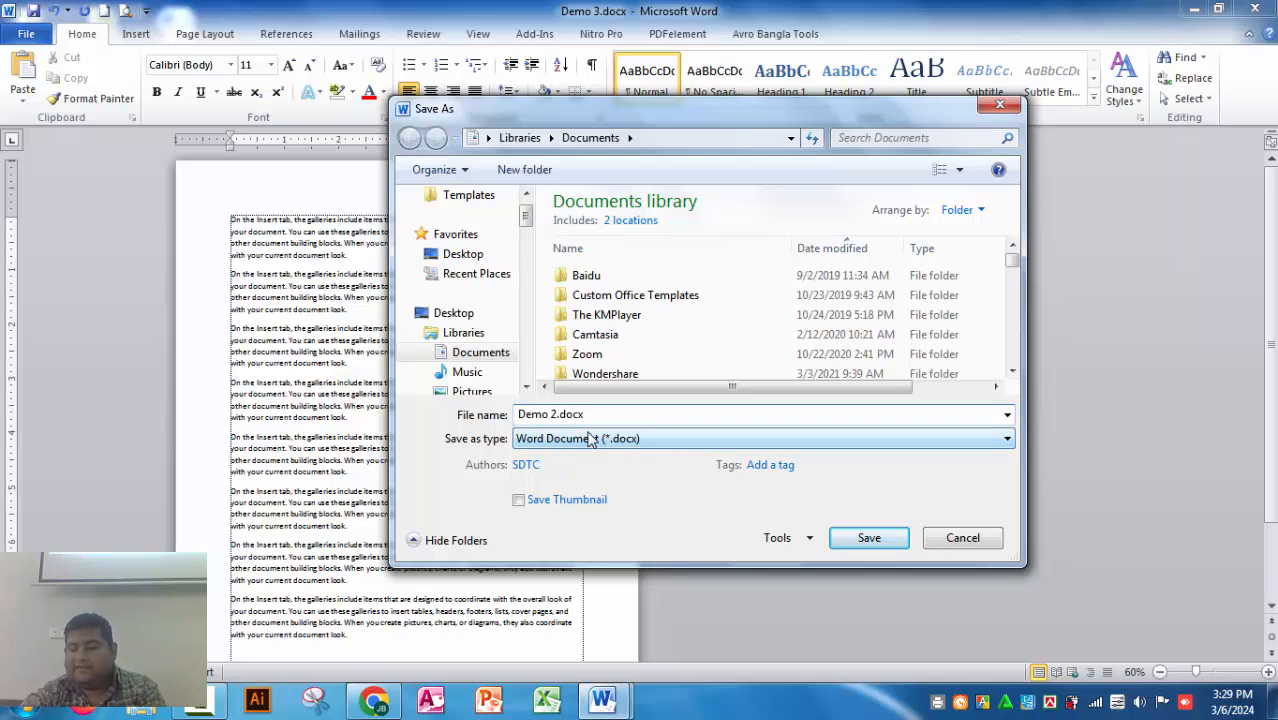
pyautogui.write('4')
pyautogui.press('Delete')
pyautogui.click(845, 543)
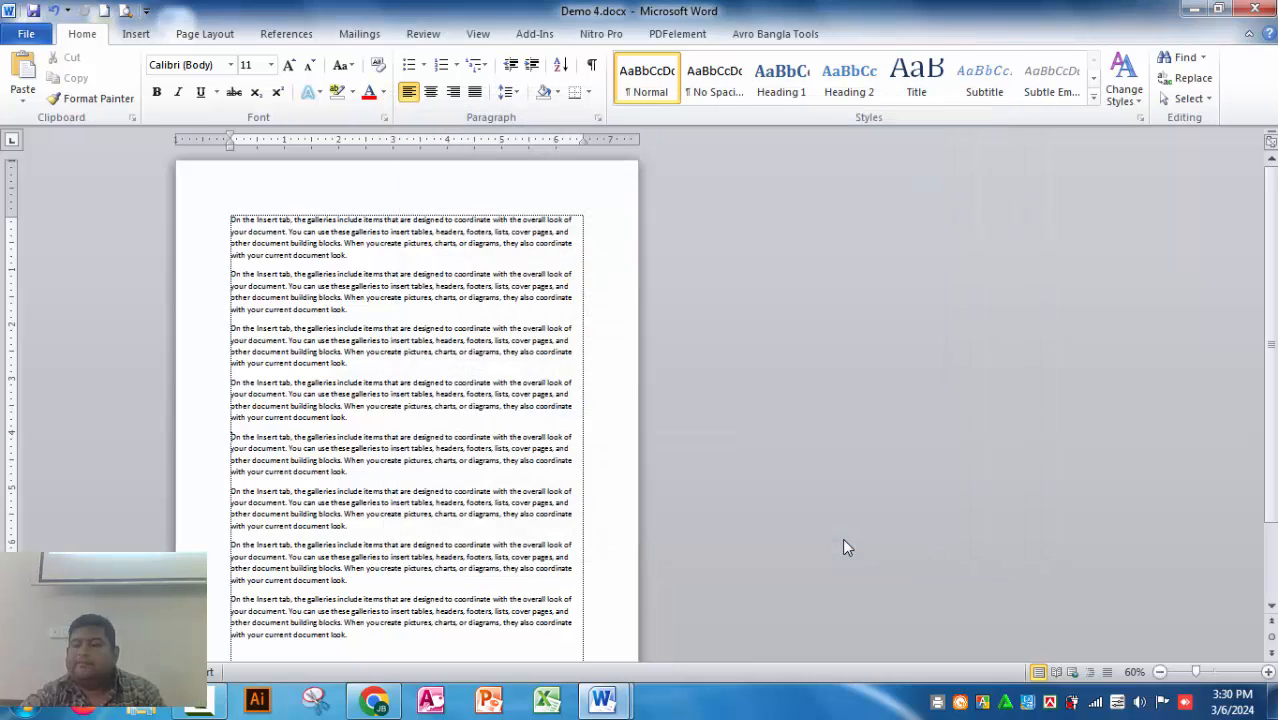
# Step: Open Demo 3.docx and Demo 4.docx in turn from the recent documents to compare their contents
pyautogui.click(26, 34)
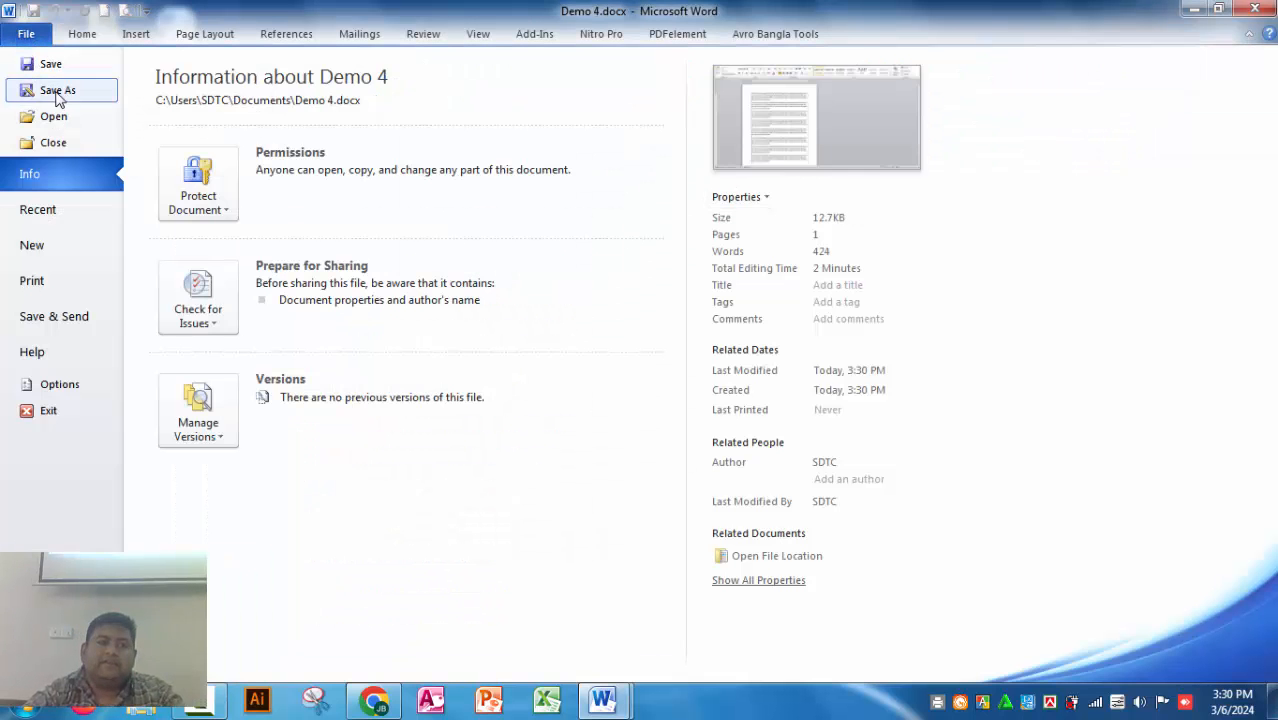
pyautogui.click(44, 209)
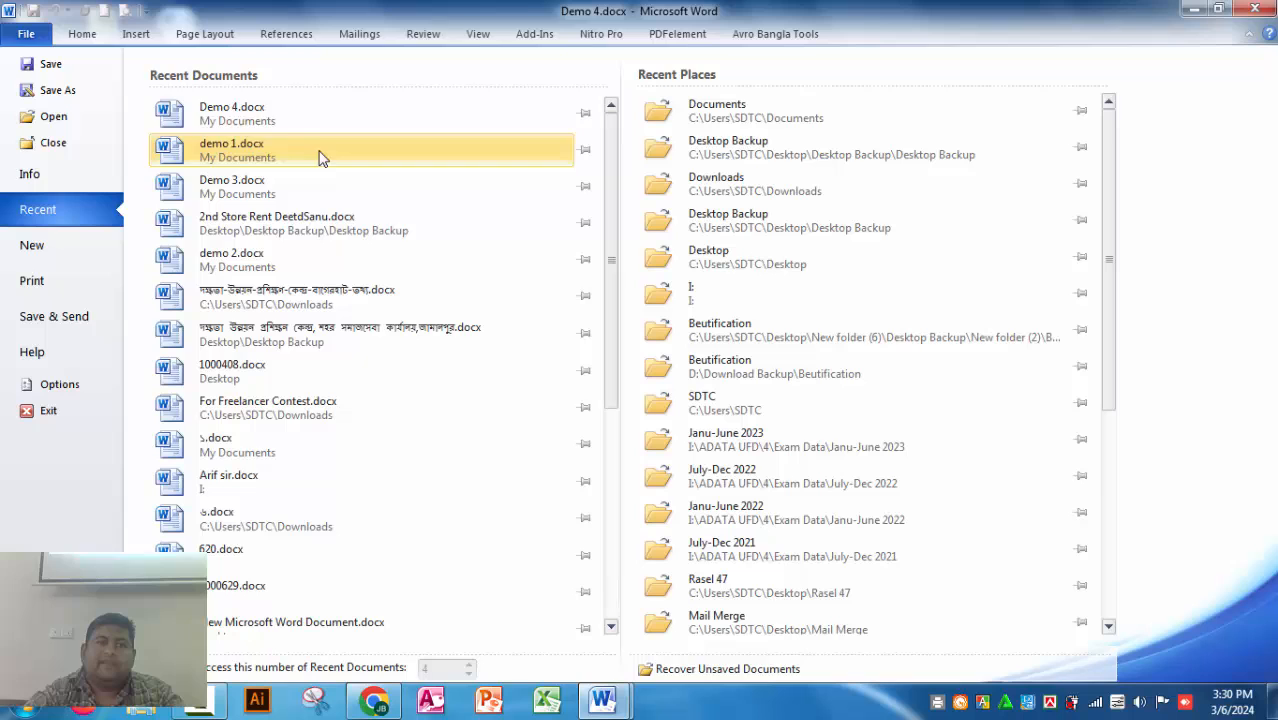
pyautogui.click(245, 187)
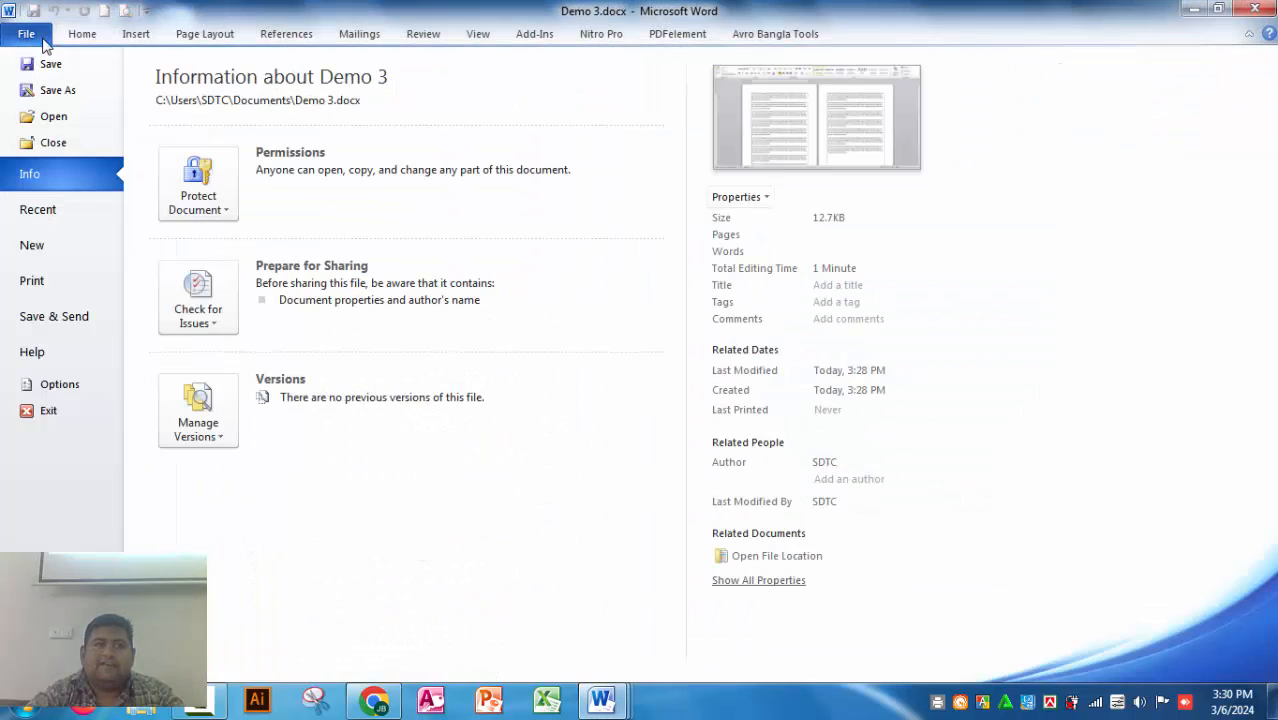
pyautogui.click(28, 34)
pyautogui.click(30, 211)
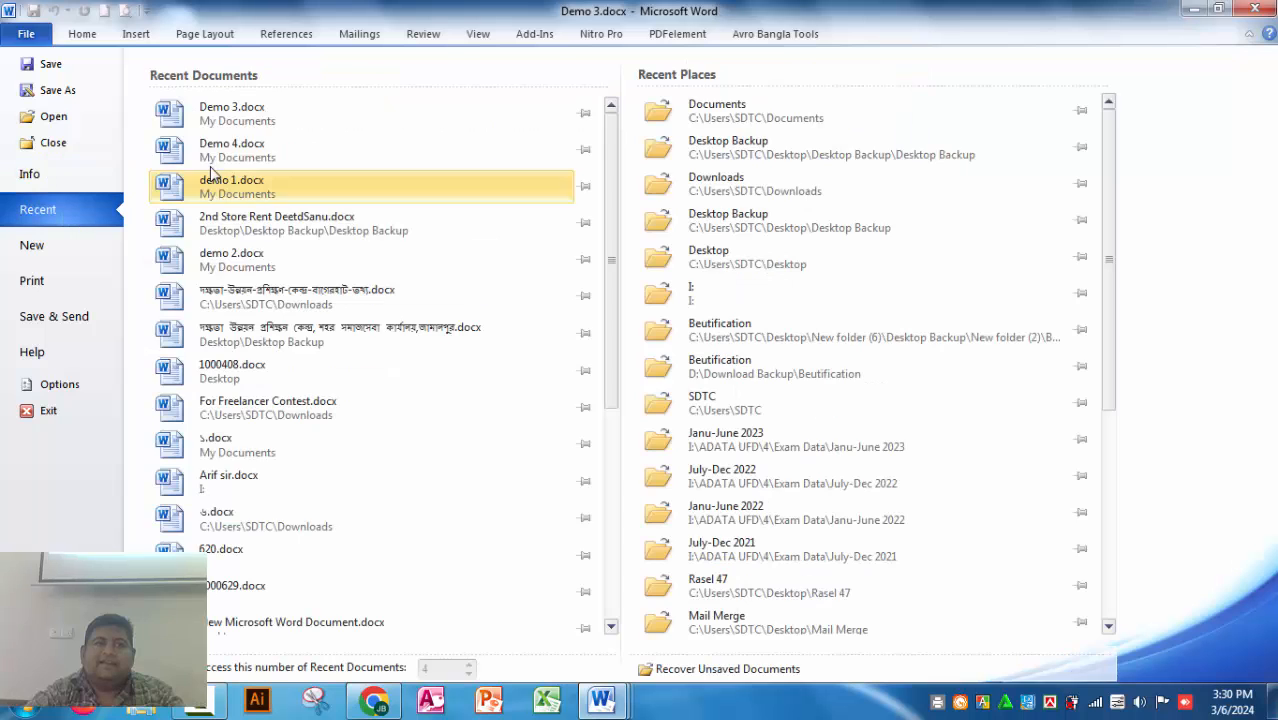
pyautogui.click(230, 146)
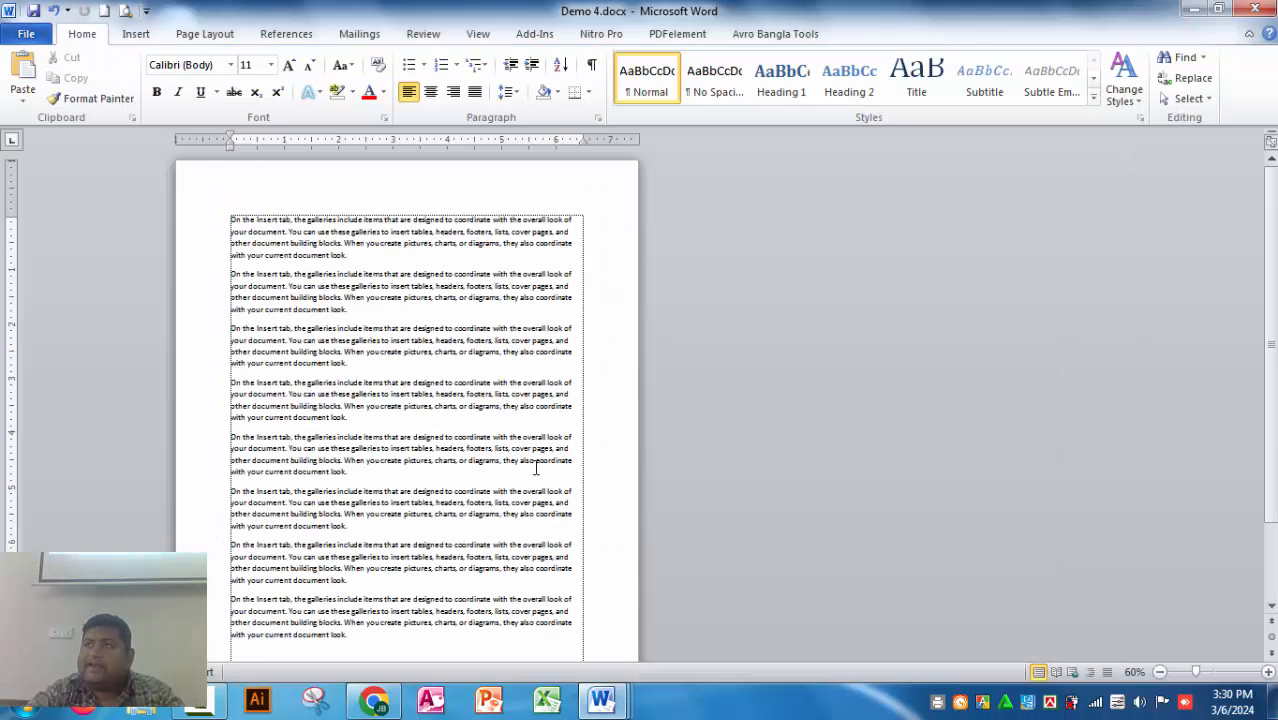
# Step: Open demo 2.docx from the recent documents and look over all its pages
pyautogui.click(28, 34)
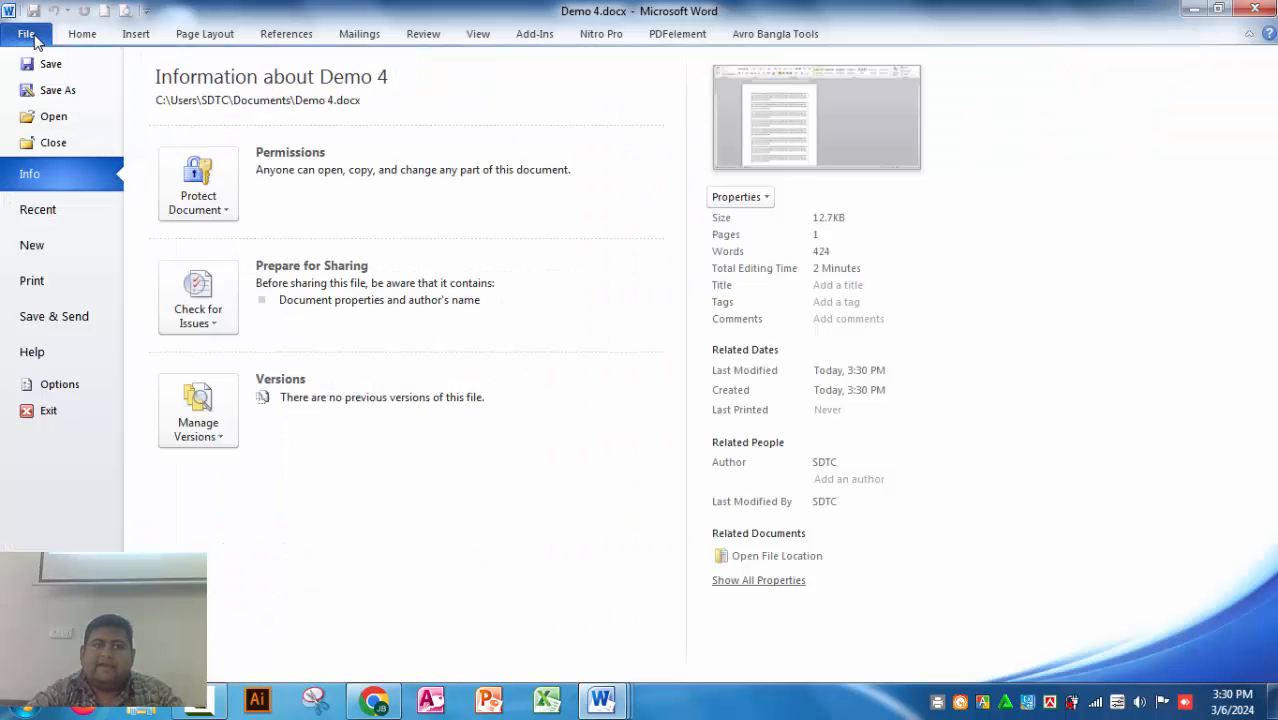
pyautogui.click(40, 210)
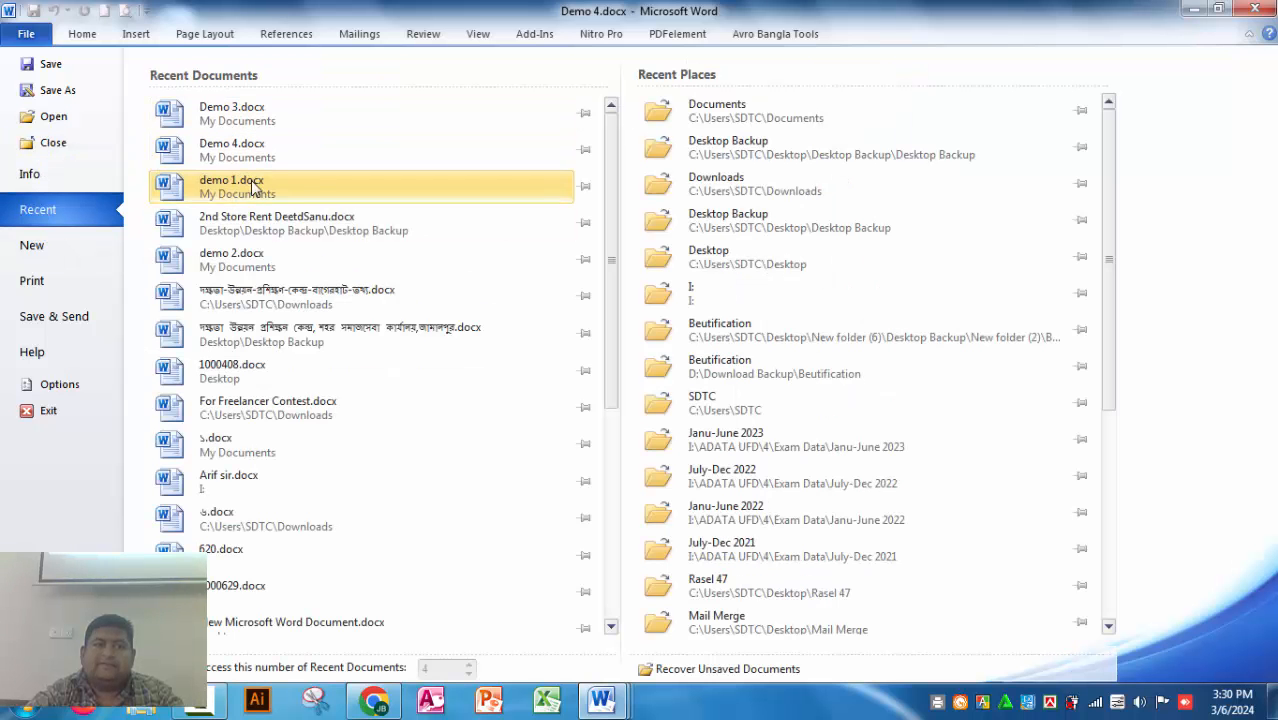
pyautogui.click(250, 259)
pyautogui.scroll(-2, 488, 268)
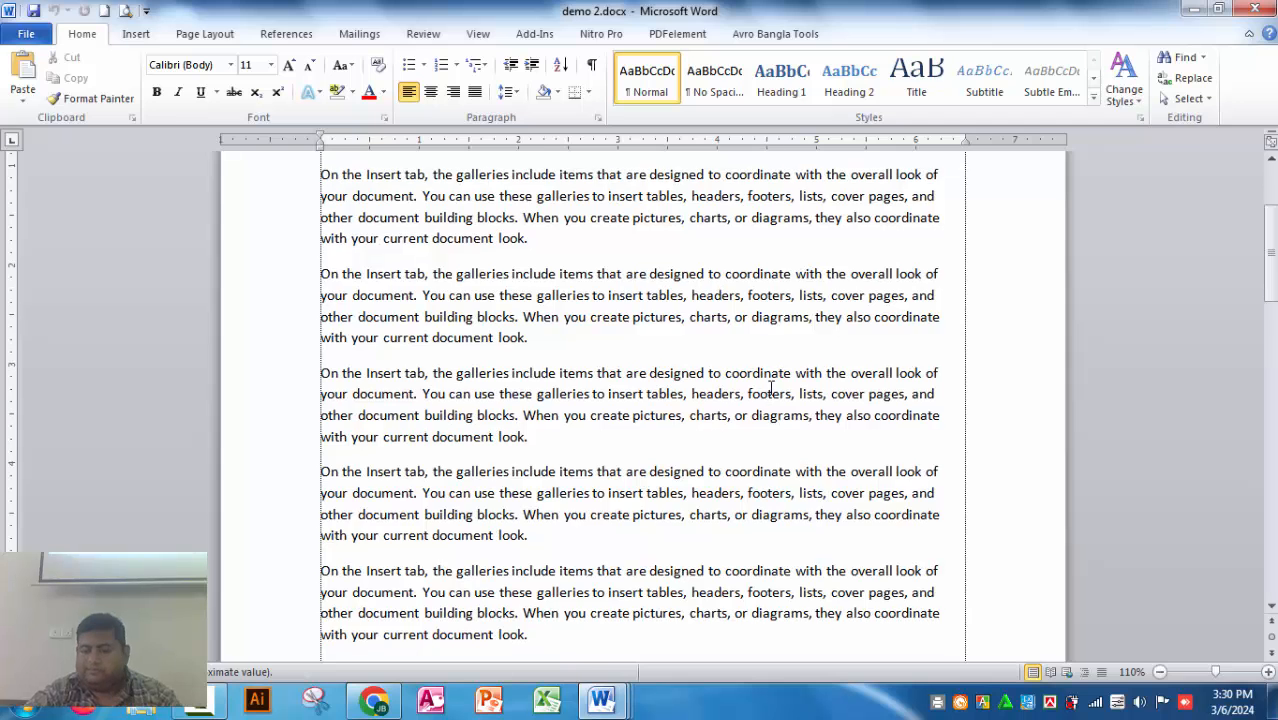
pyautogui.keyDown('ctrl'); pyautogui.scroll(-6, 760, 385); pyautogui.keyUp('ctrl')
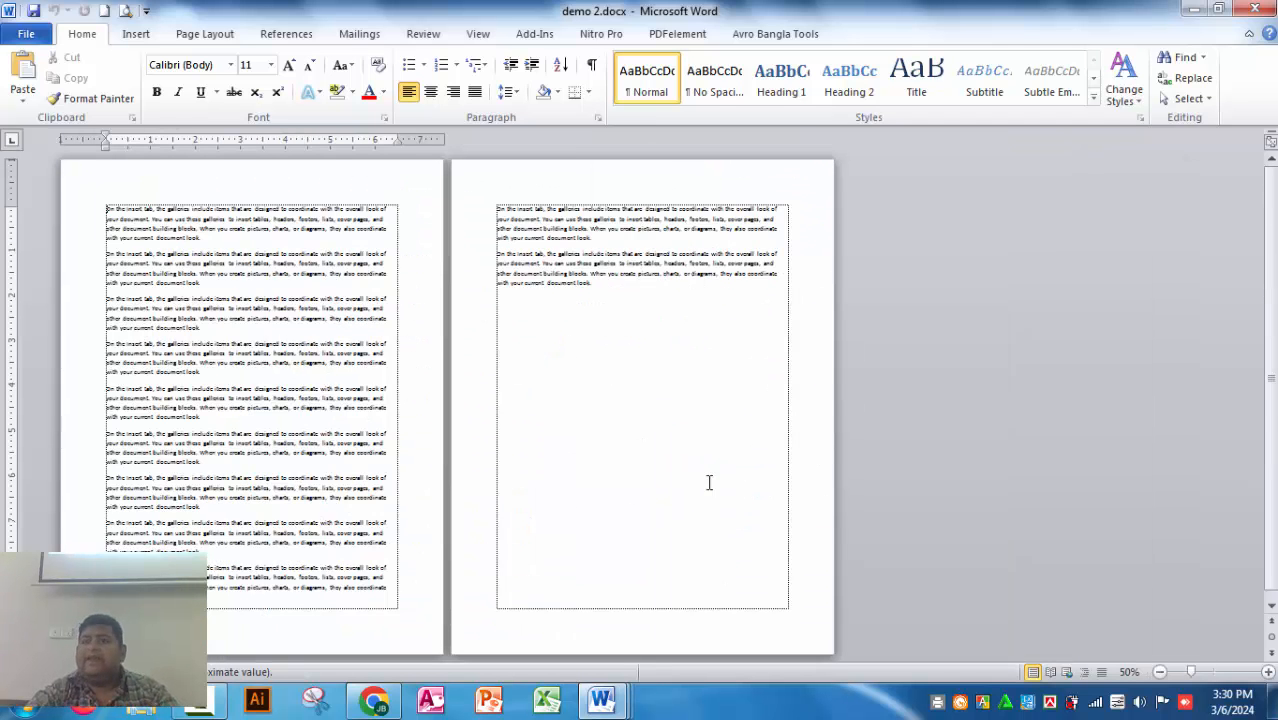